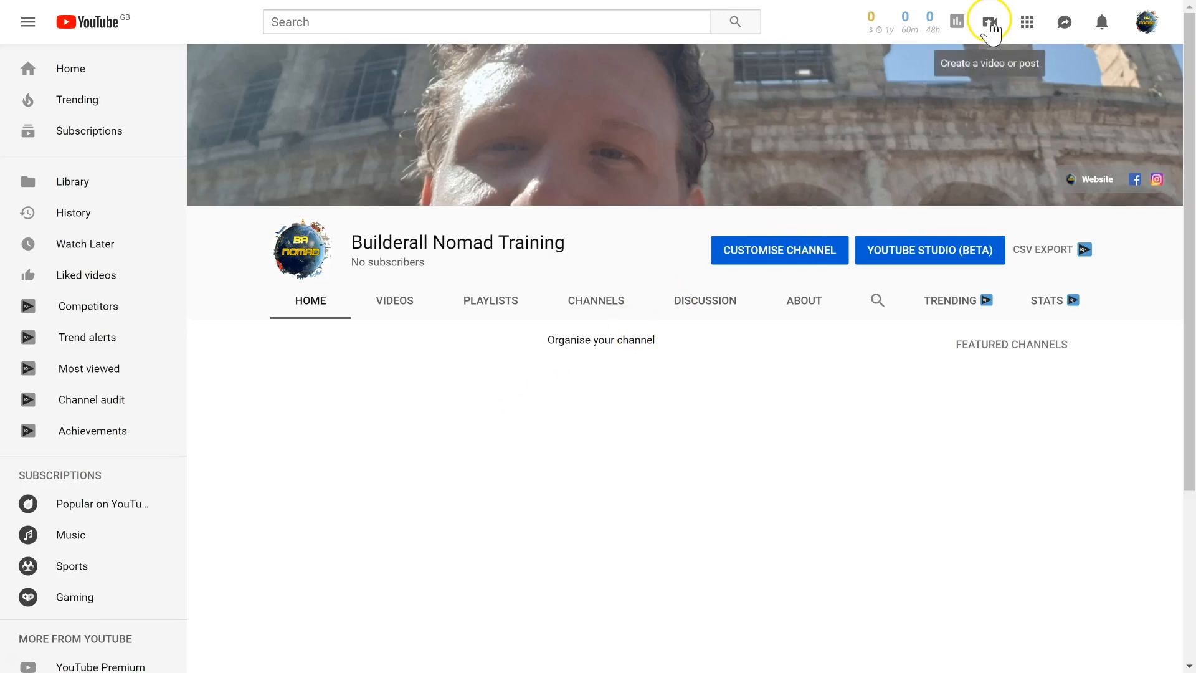
- Start a new video upload and set its privacy to Private
click(990, 25)
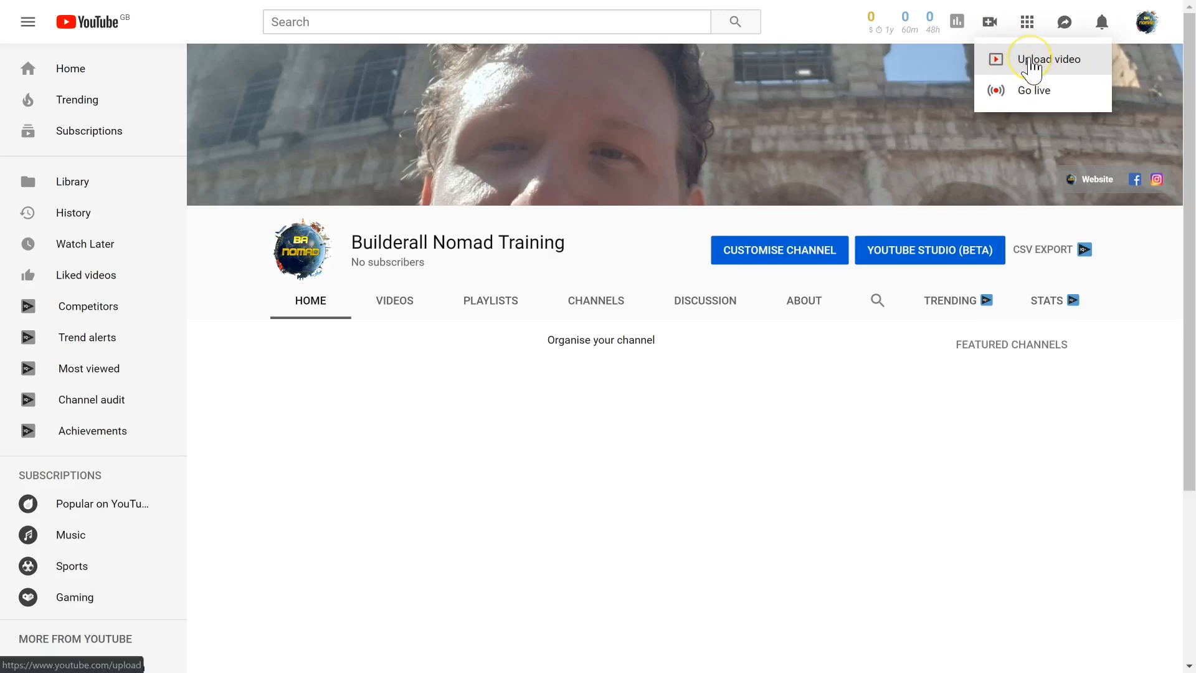
click(1031, 62)
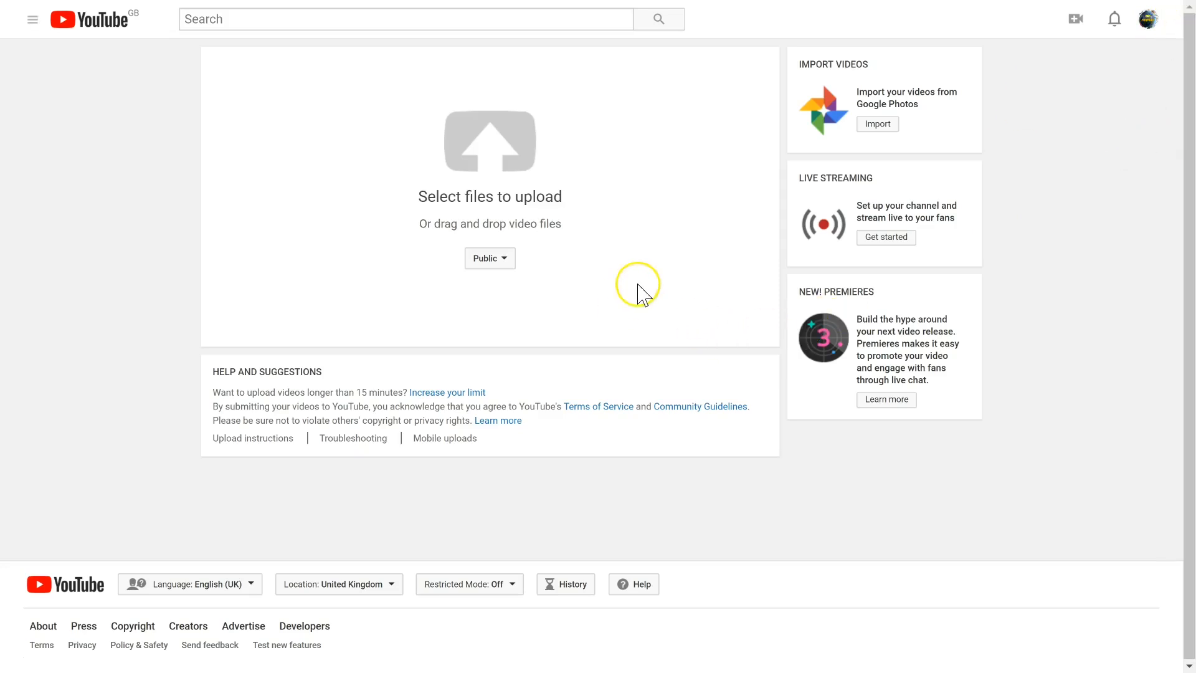
click(495, 268)
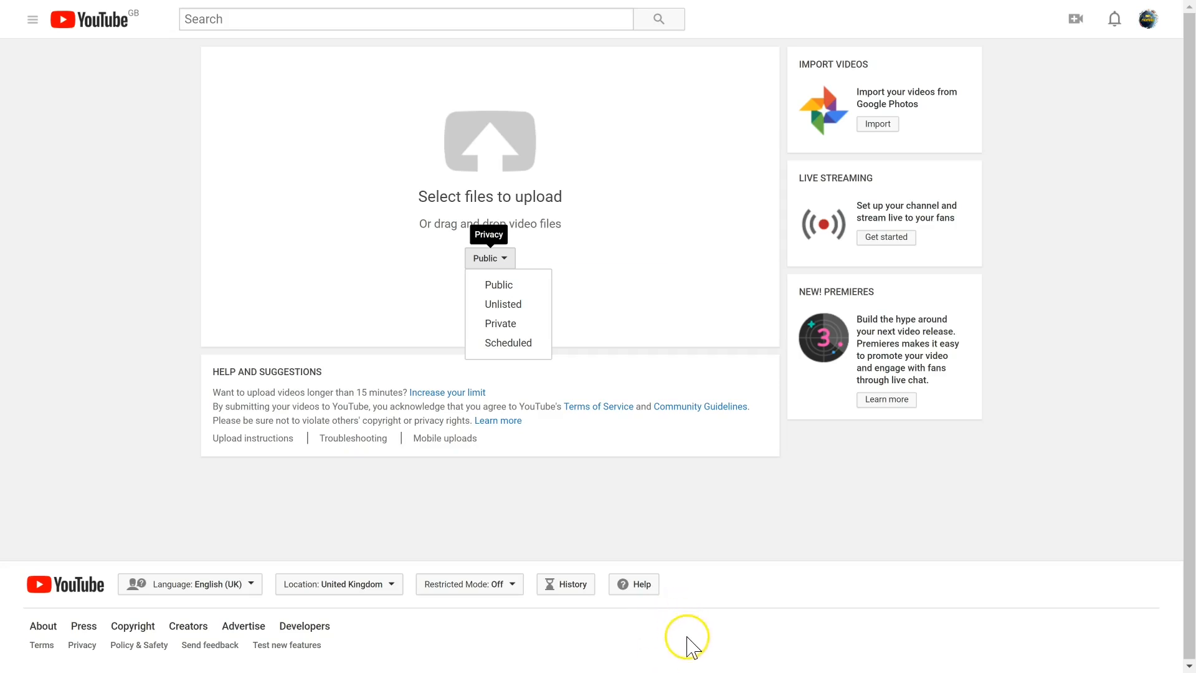
click(536, 323)
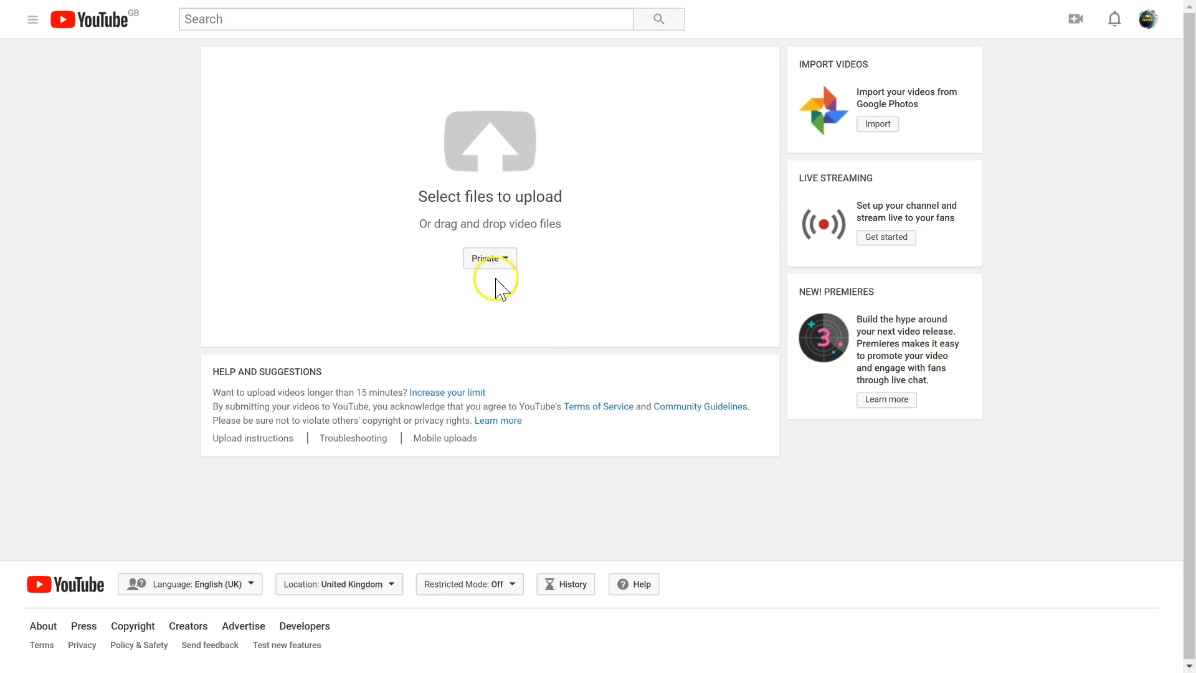
- Choose the video file 20190620_111019 from the Desktop folder for upload
click(489, 150)
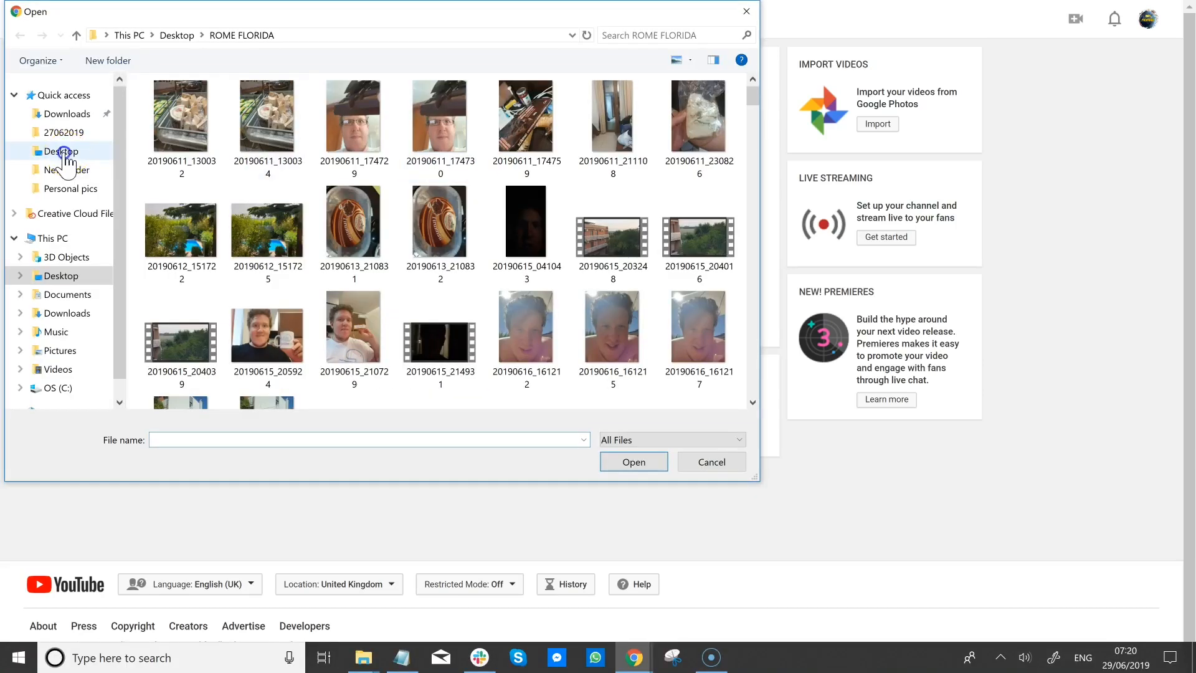
click(58, 151)
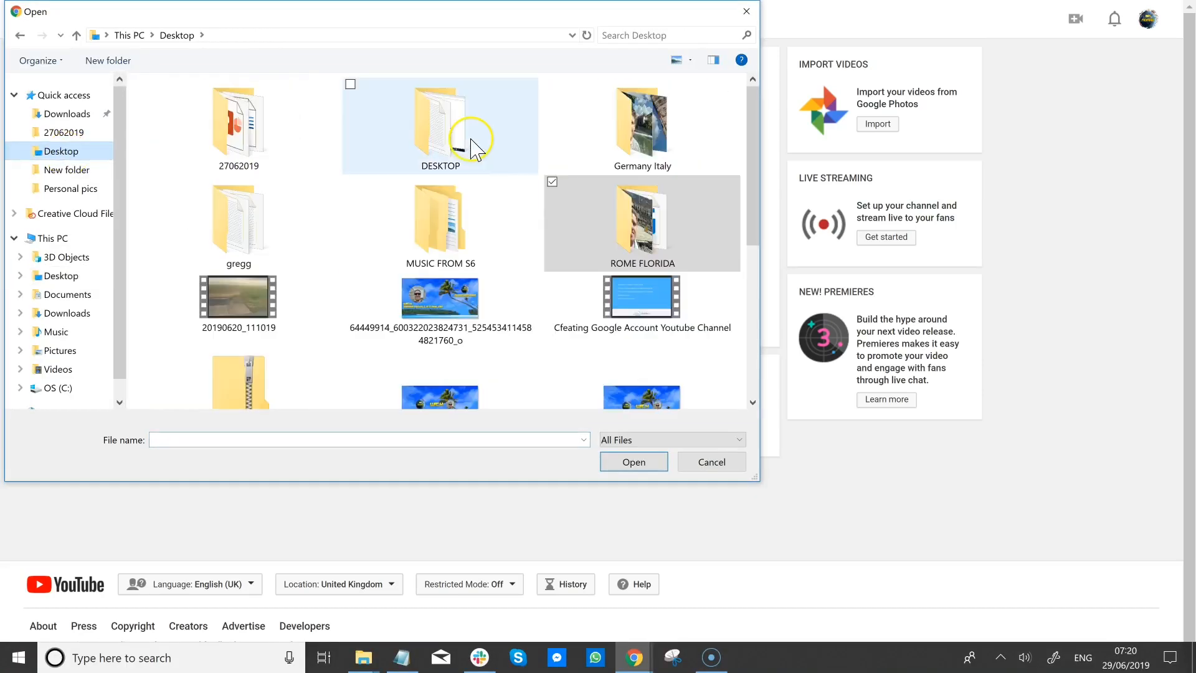
double_click(233, 303)
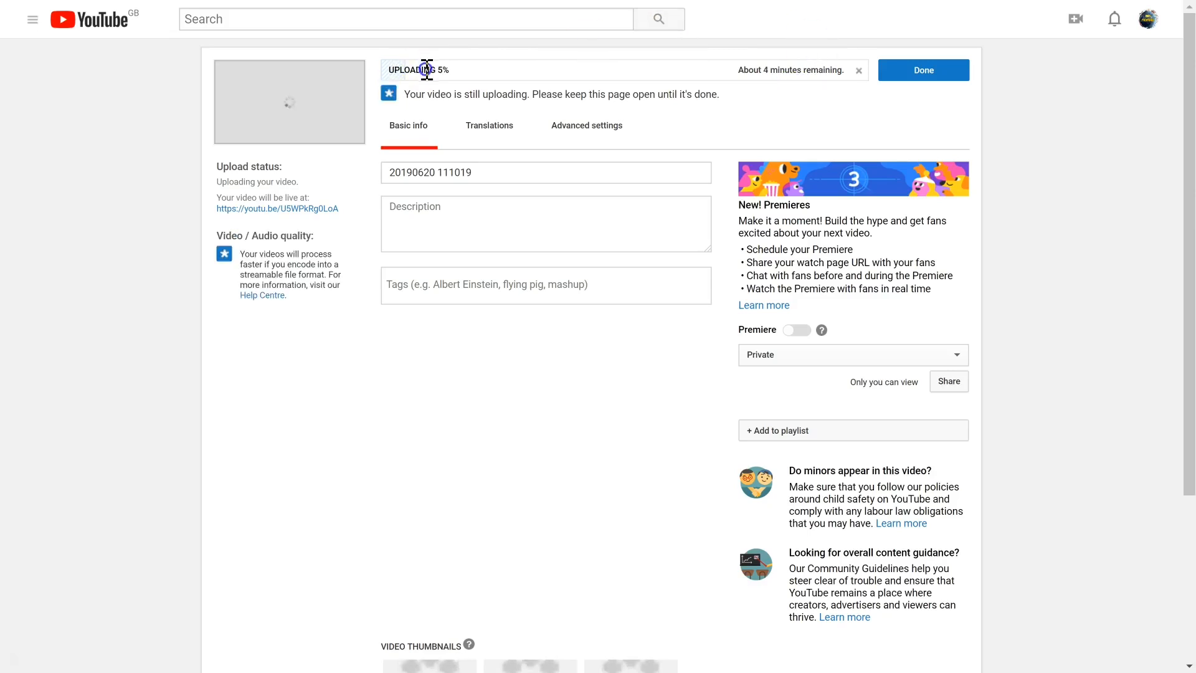
- Replace the video's default title with "Builderall Review"
click(484, 169)
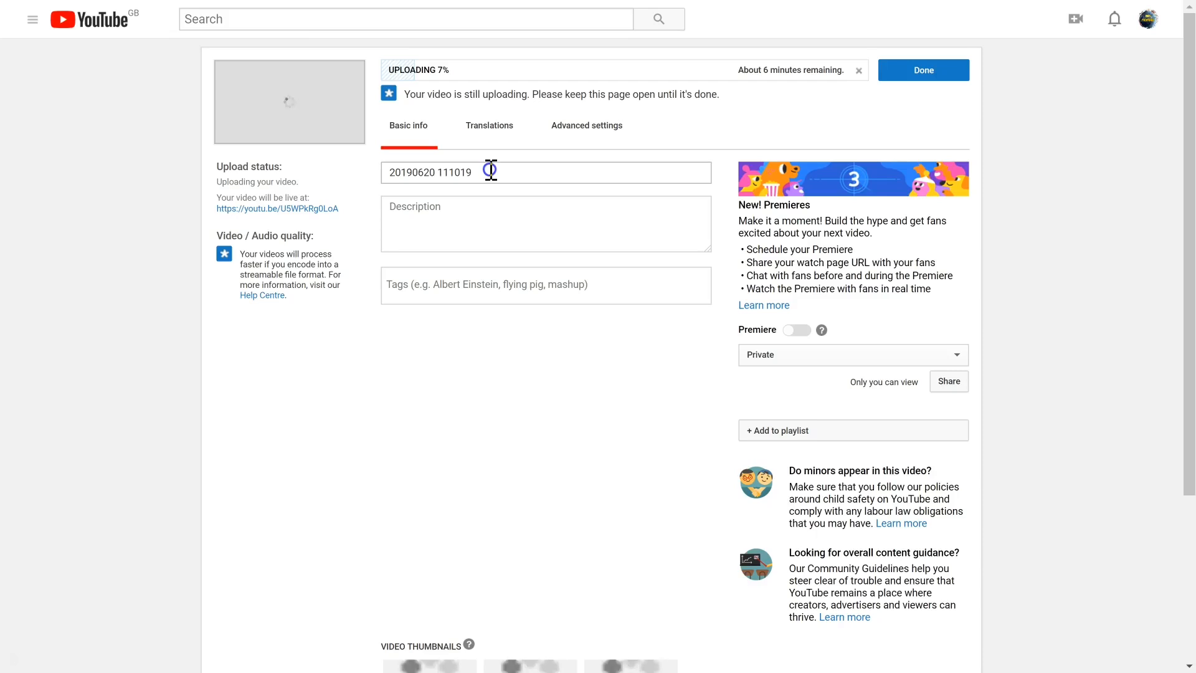
key(ctrl+a)
key(BackSpace)
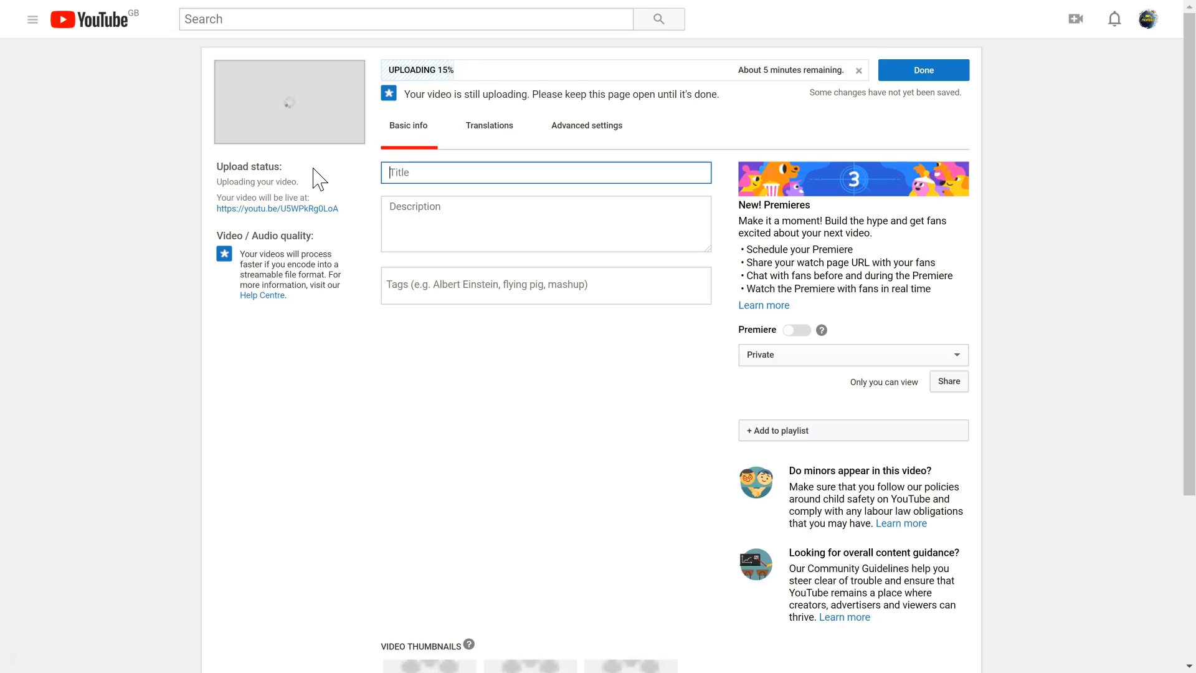
scroll(454, 274, down, 1)
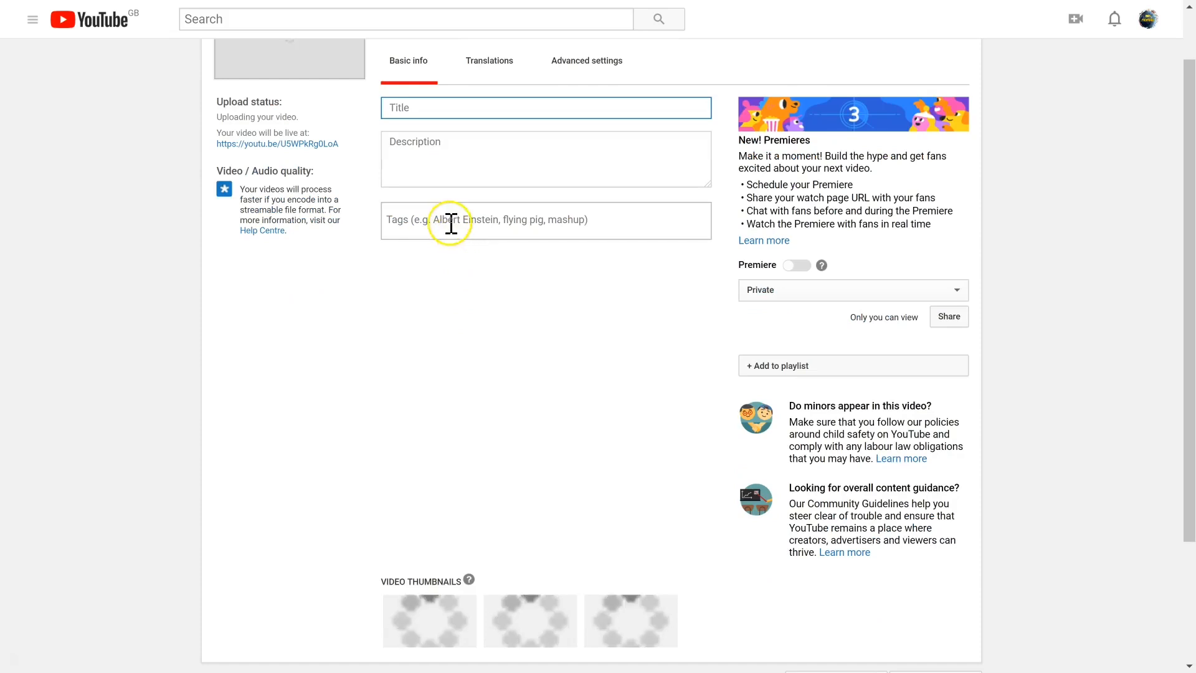
scroll(446, 374, down, 3)
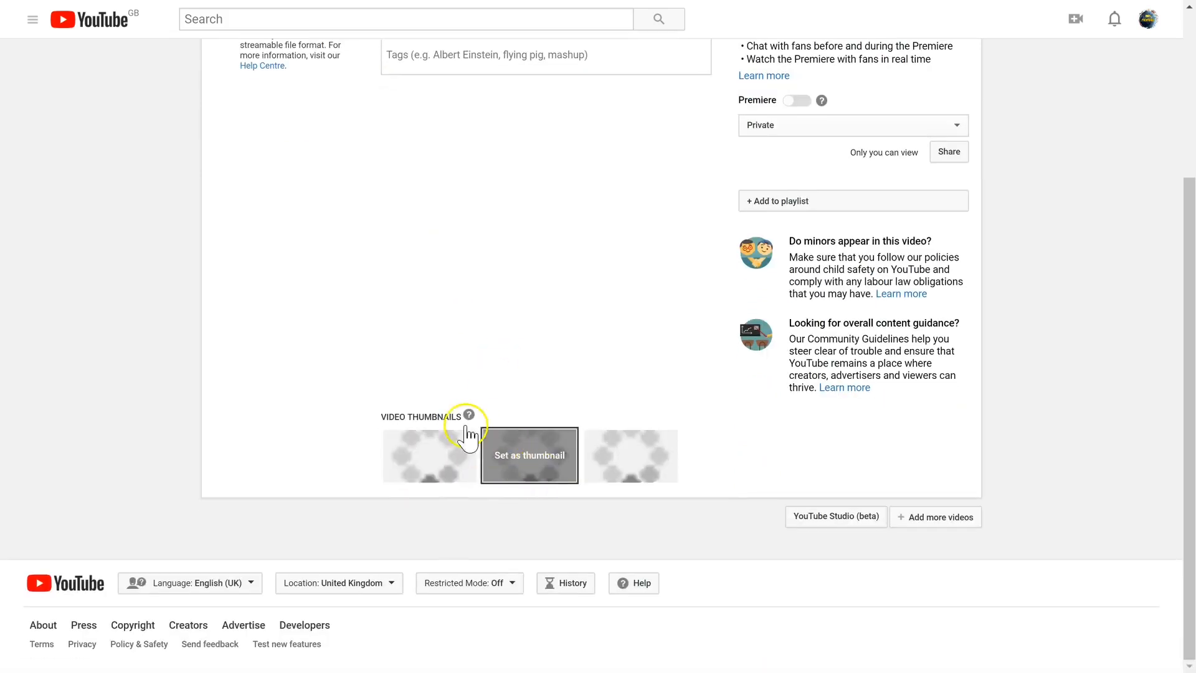
scroll(539, 233, up, 5)
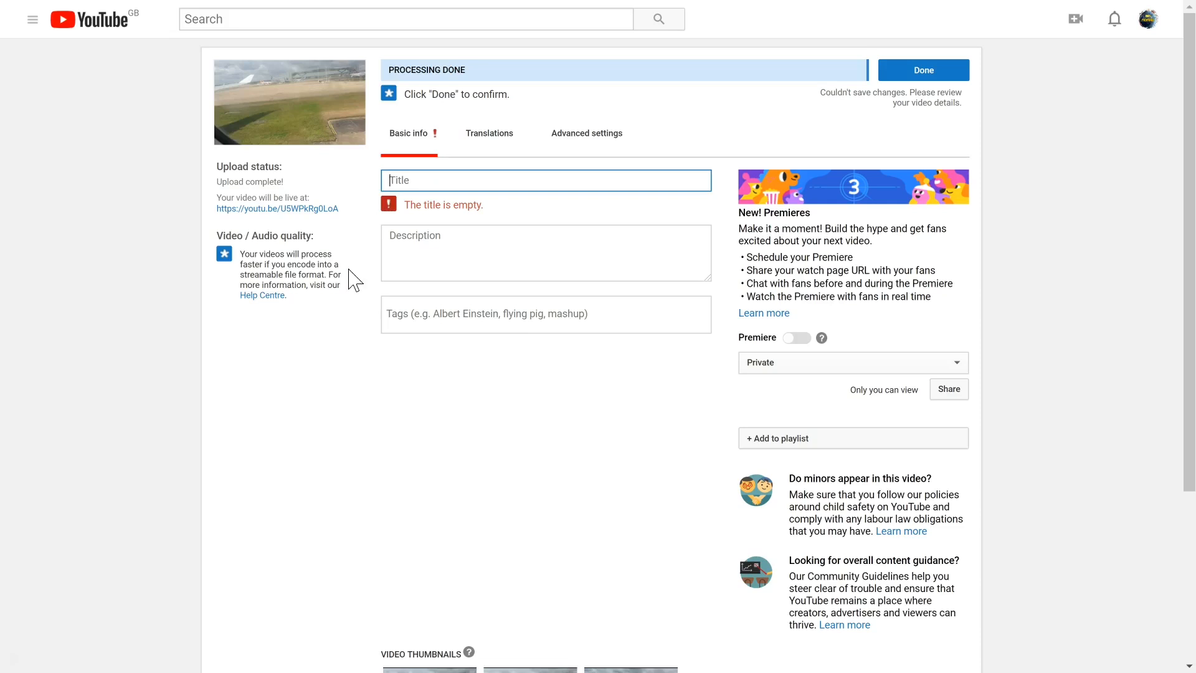
text(Builderall Review)
key(Tab)
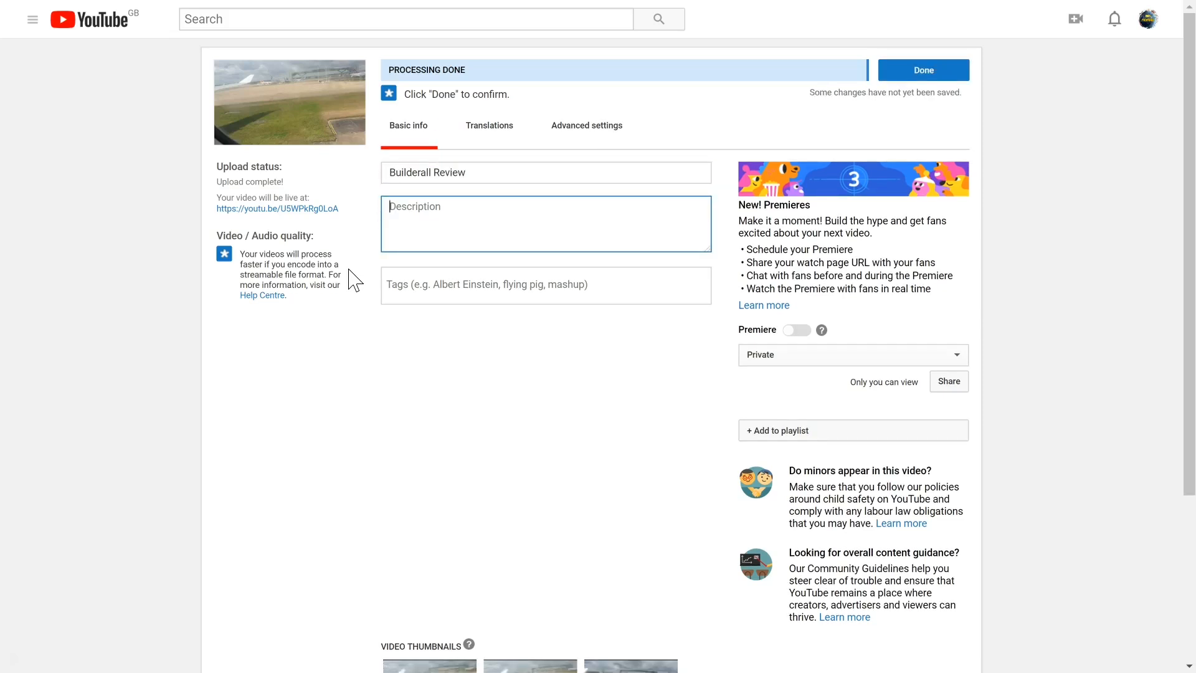
text(This is my Builderall review)
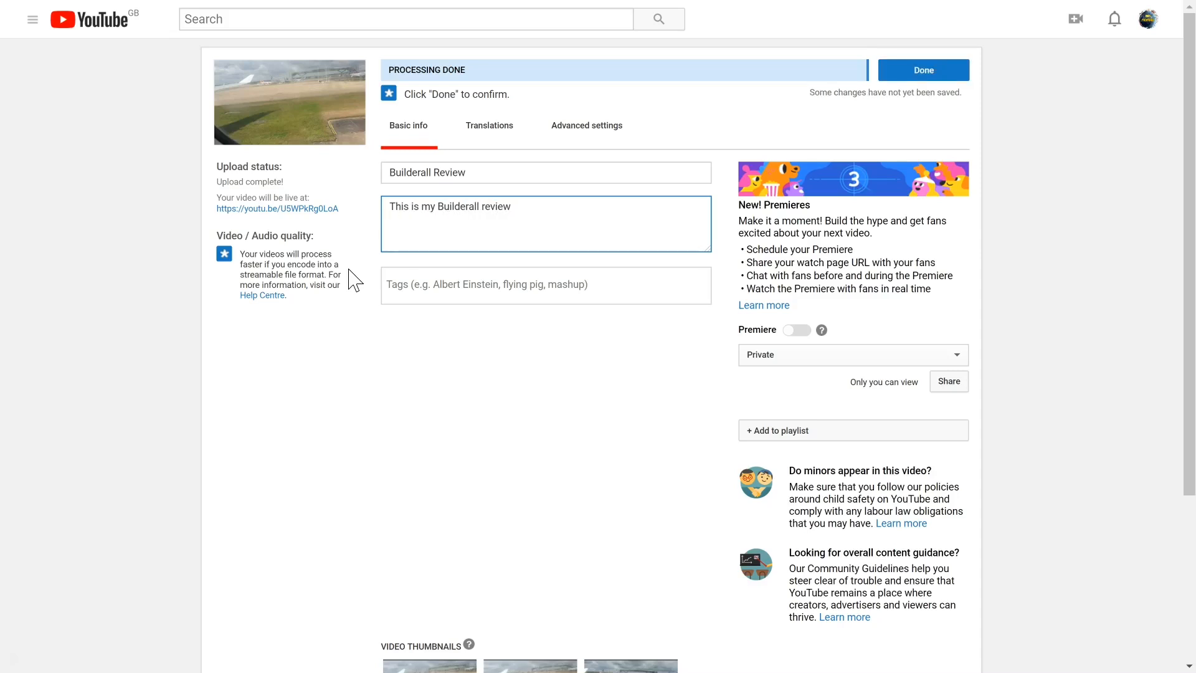
text(: Joing here www.builderall.com)
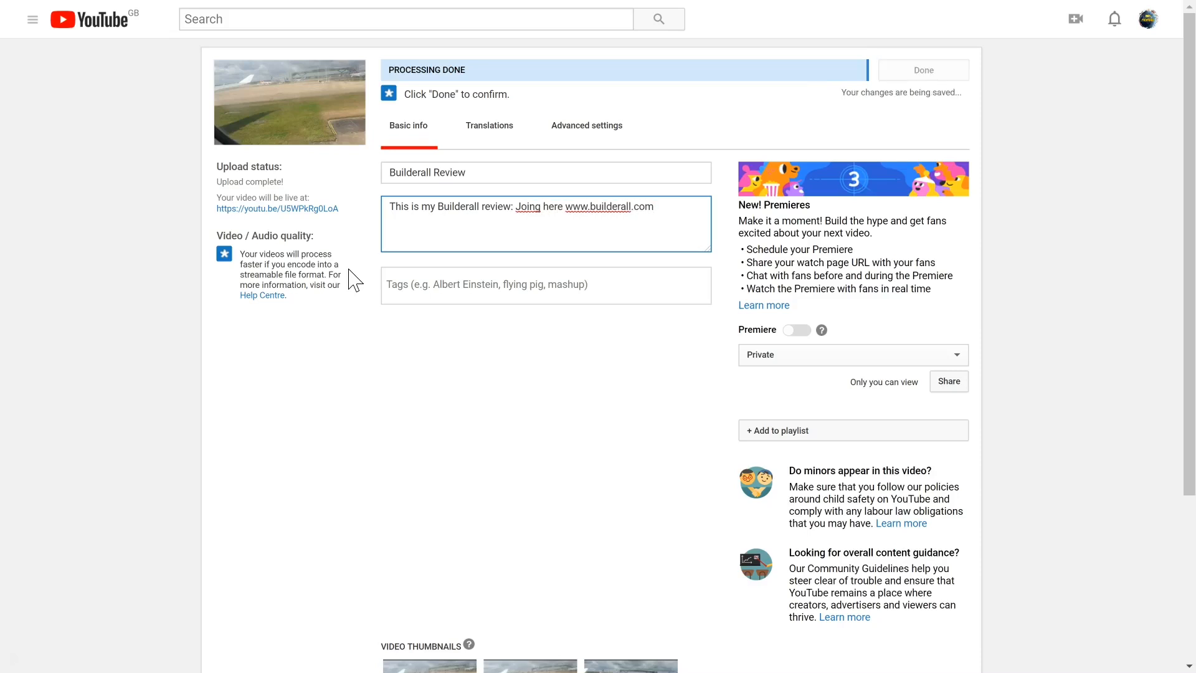
click(541, 207)
key(BackSpace)
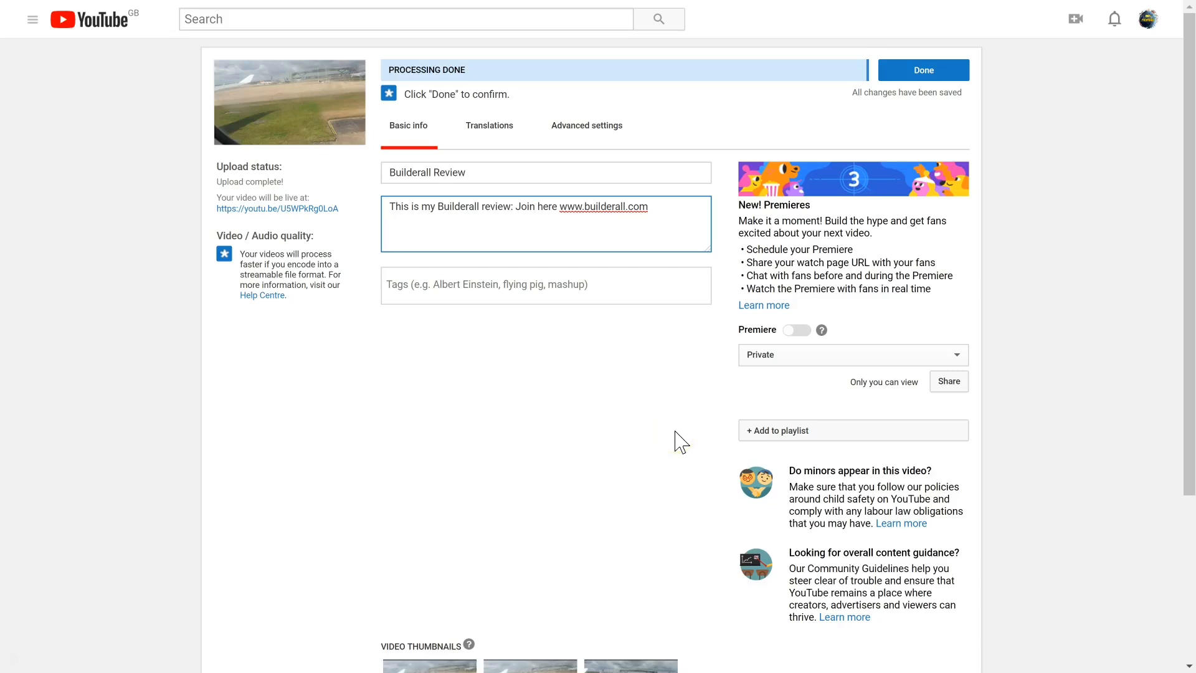
- Add the tags "builderall", "builderall review" and "builderall is awesome" to the video
click(516, 284)
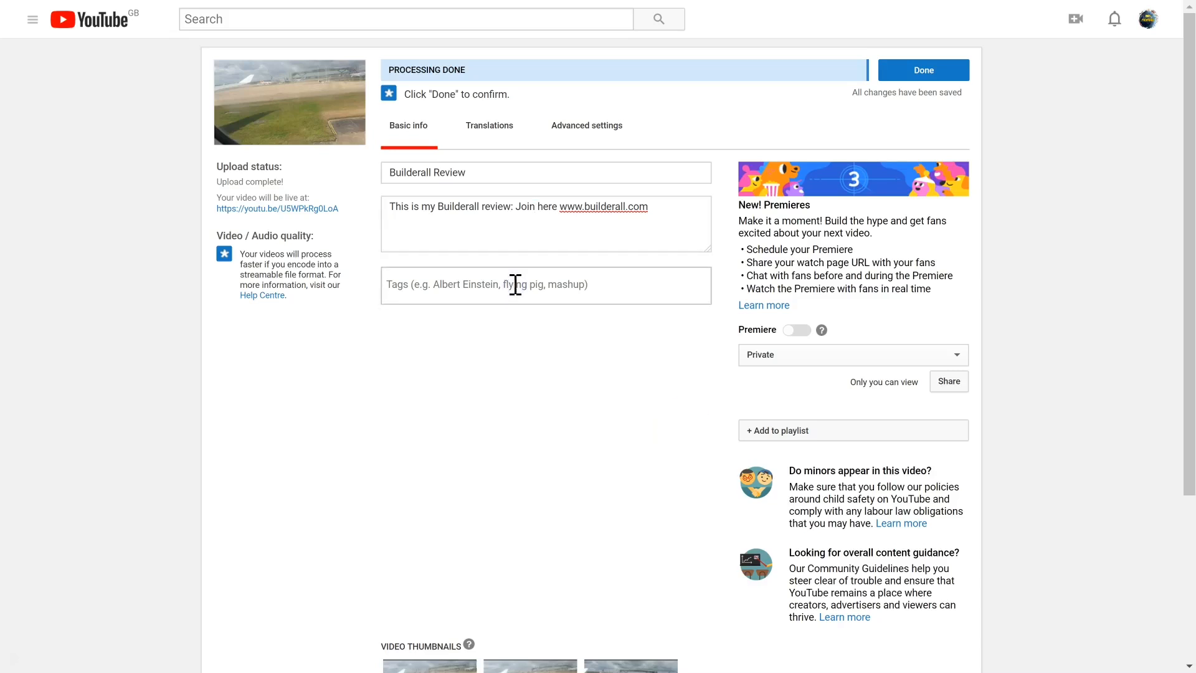
text(bu)
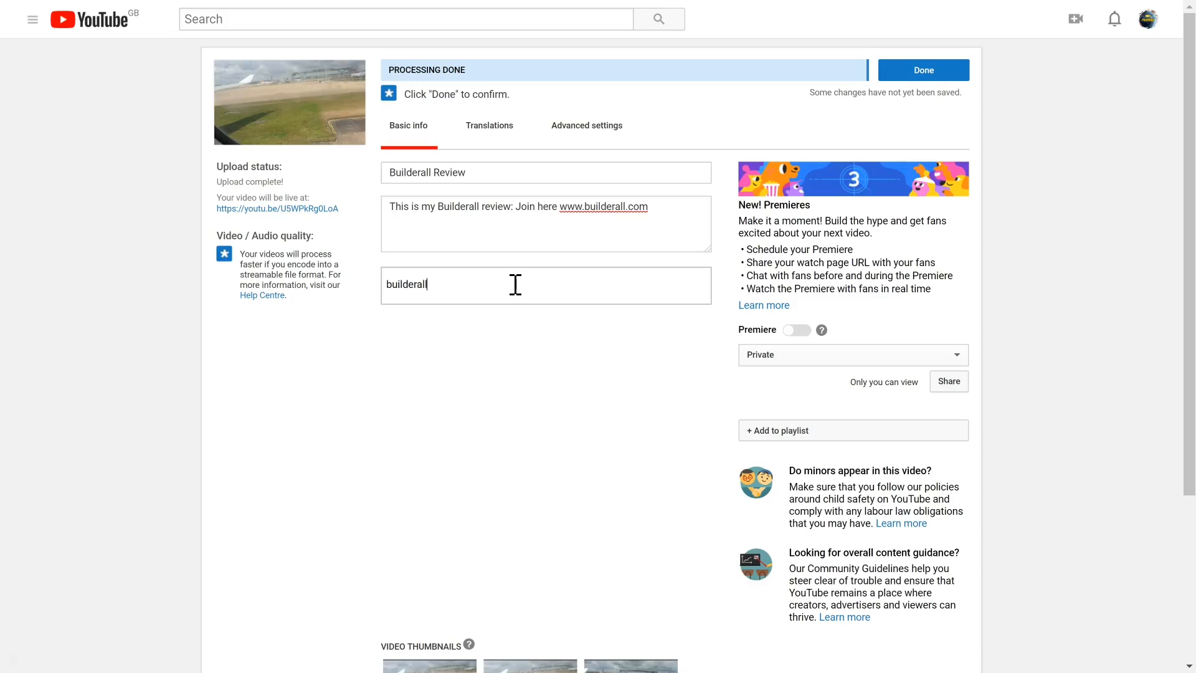
text(ilderall)
key(Return)
text(builder)
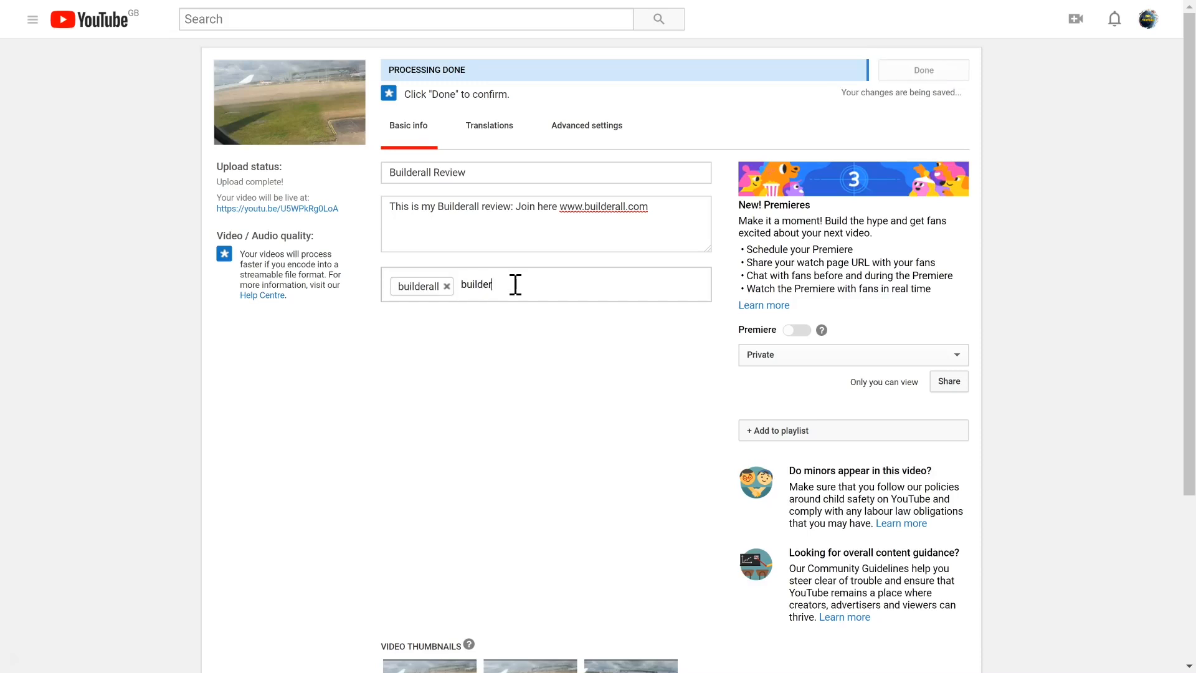
text(all rev)
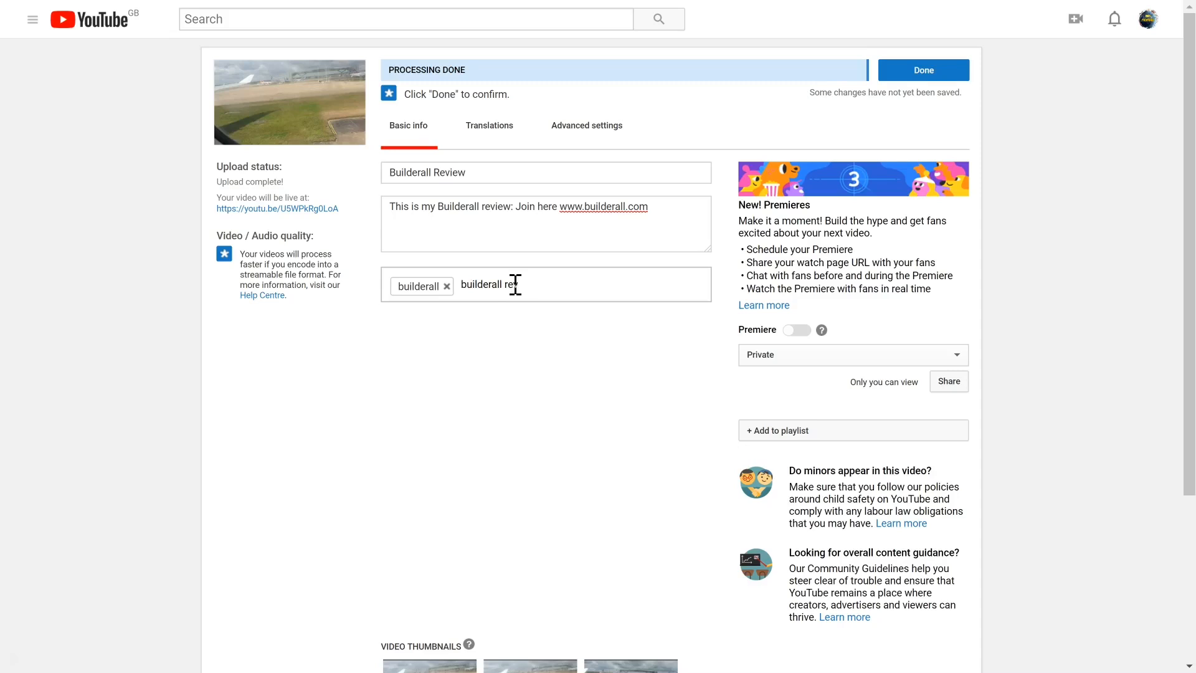
text(iew)
key(Return)
text(build)
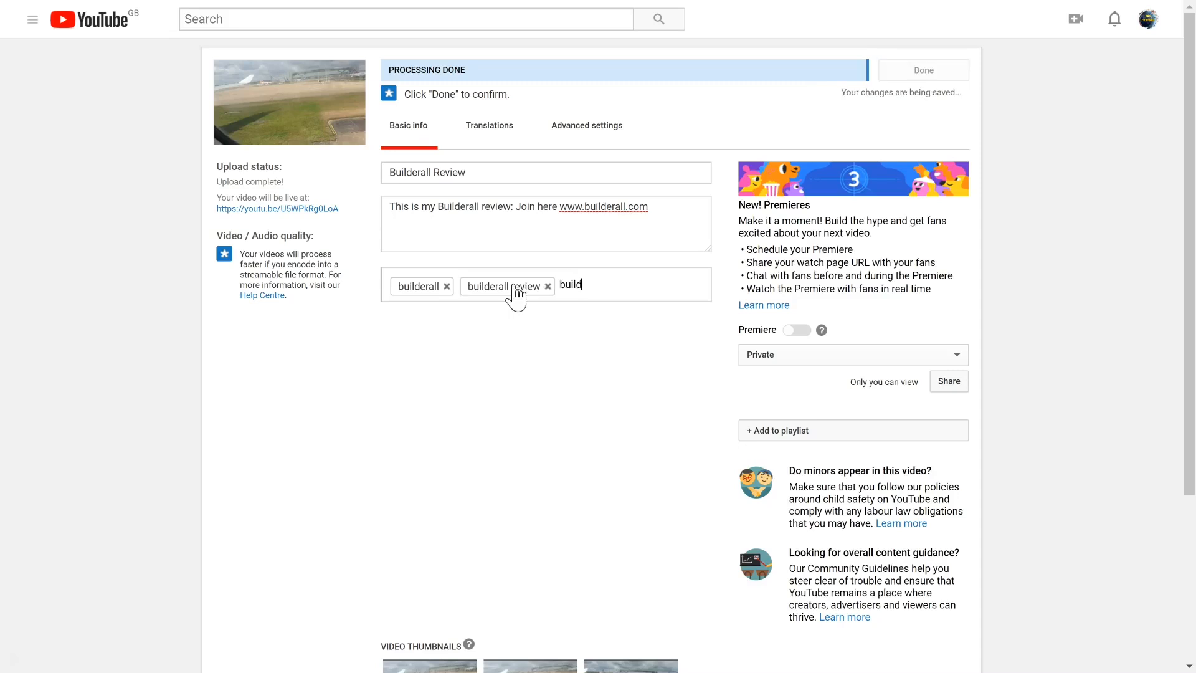
text(erall is )
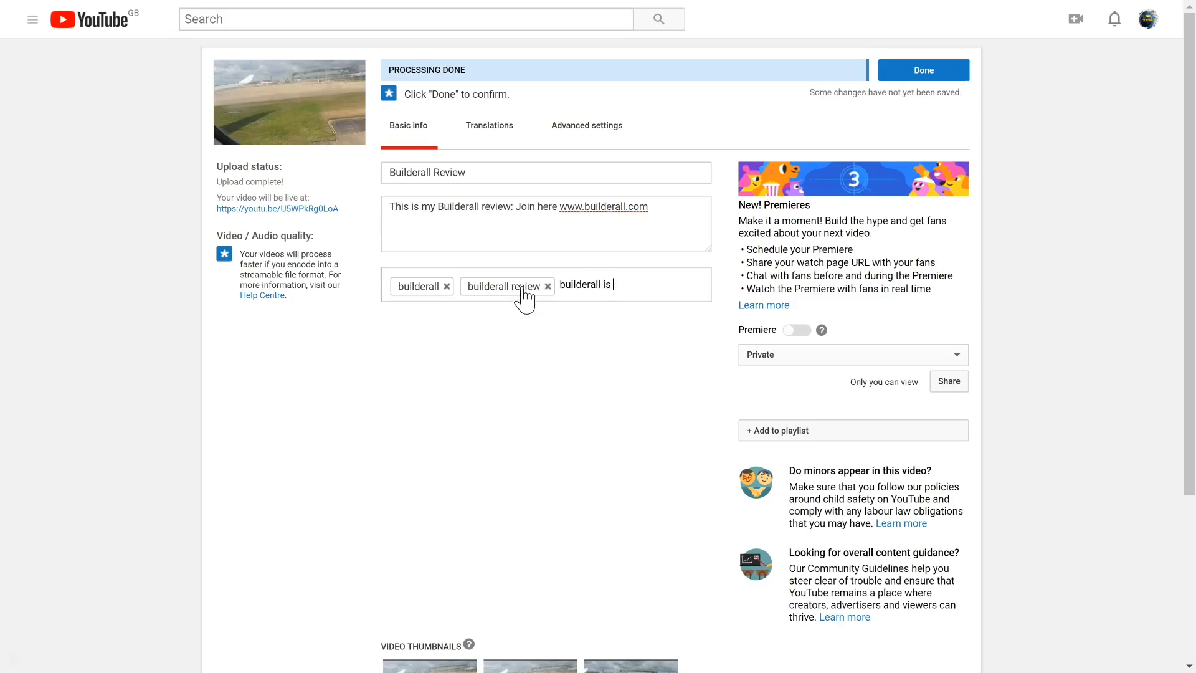
text(awesome)
key(Return)
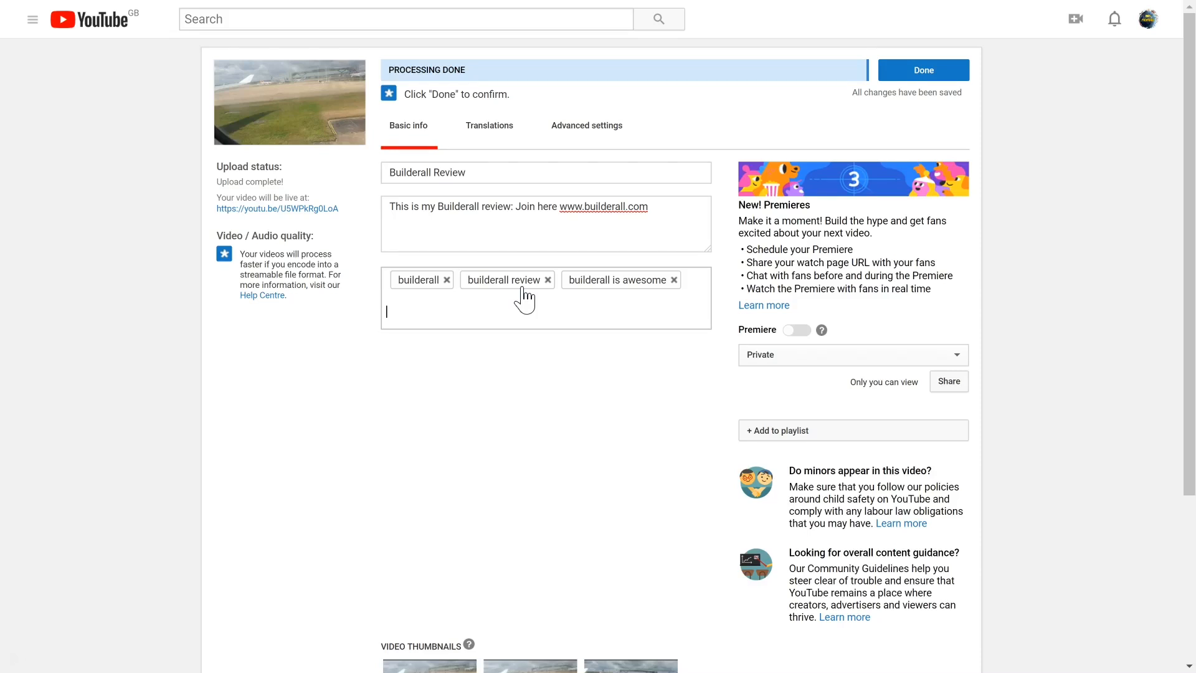
- Set the middle suggested image as the video's thumbnail and finish the upload
scroll(525, 299, down, 4)
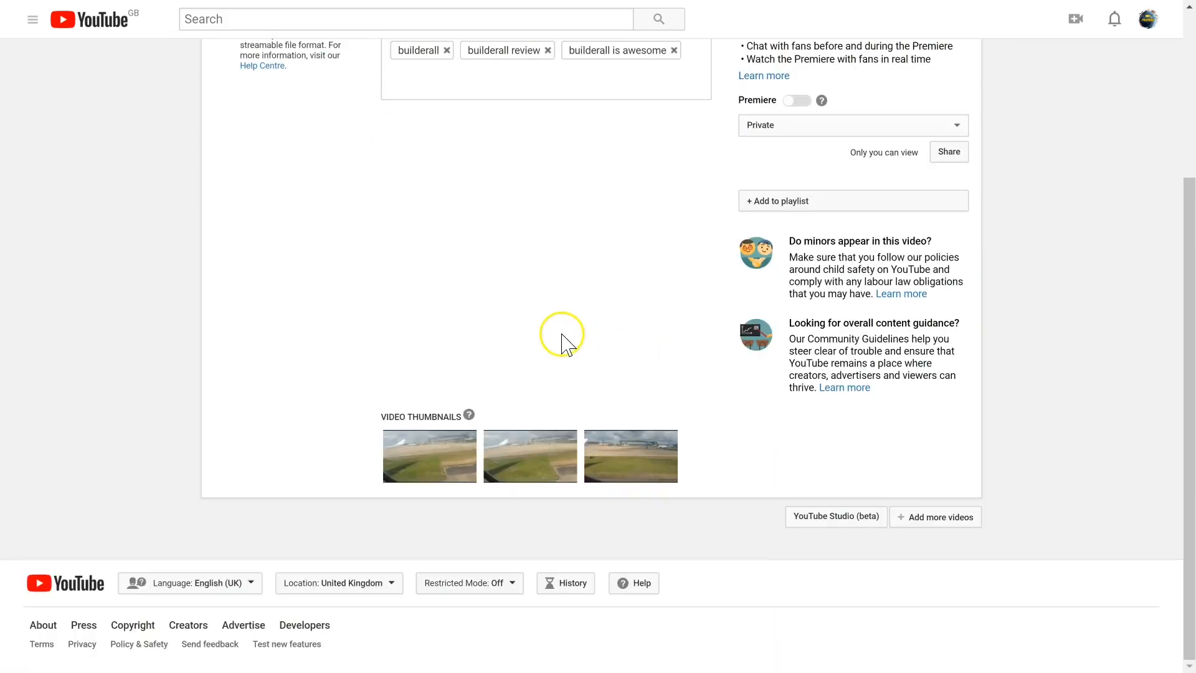
mouse_move(455, 454)
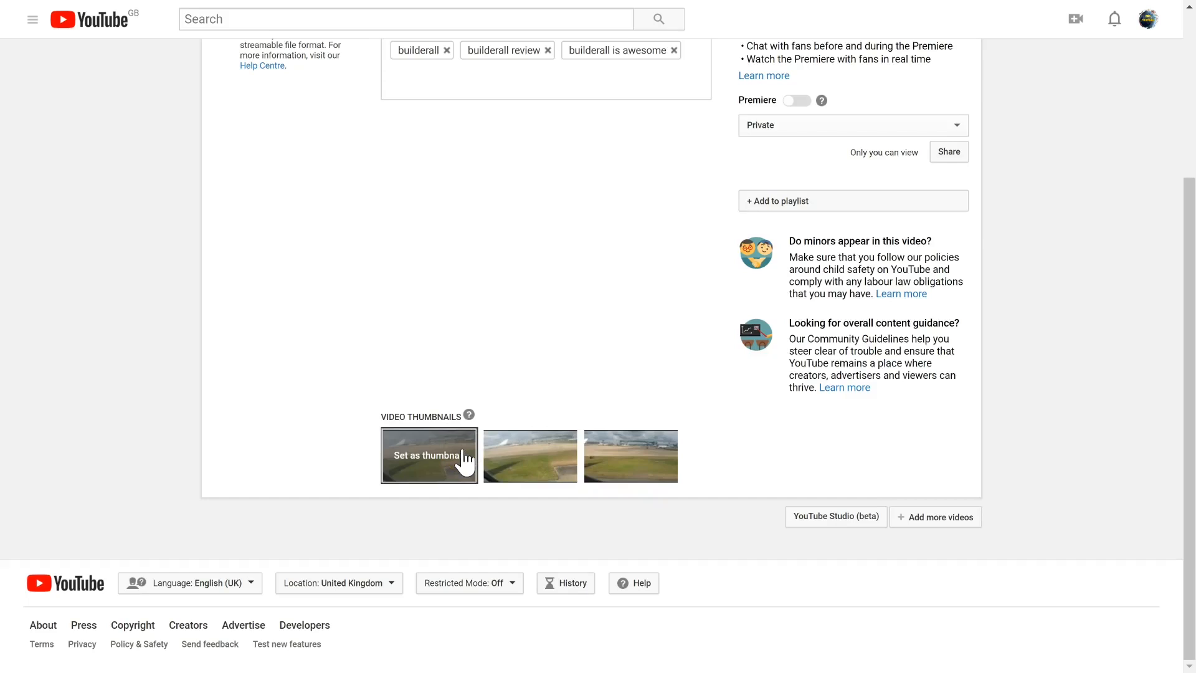
mouse_move(648, 464)
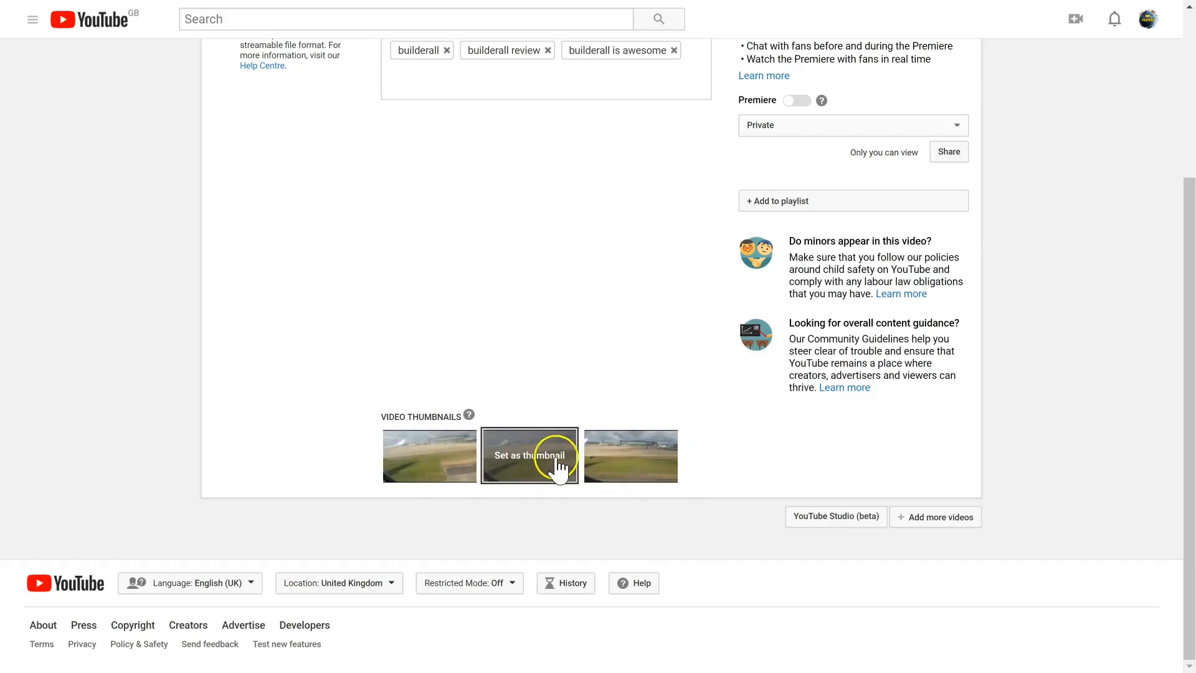
click(559, 467)
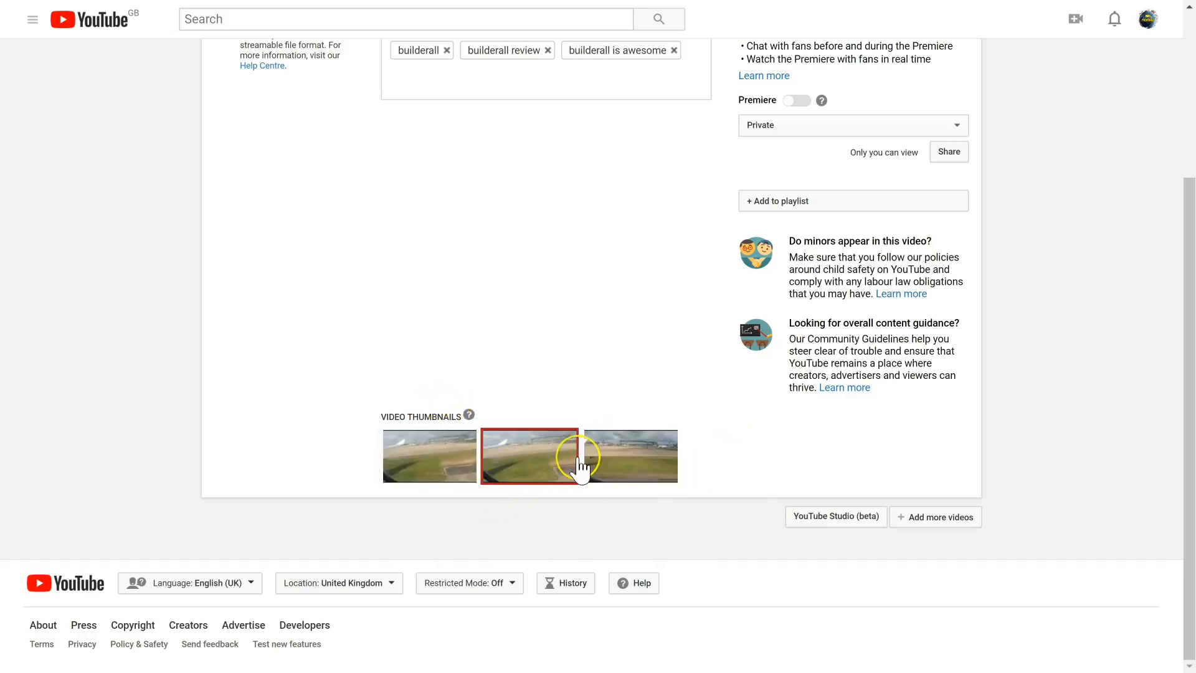
scroll(25, 497, up, 4)
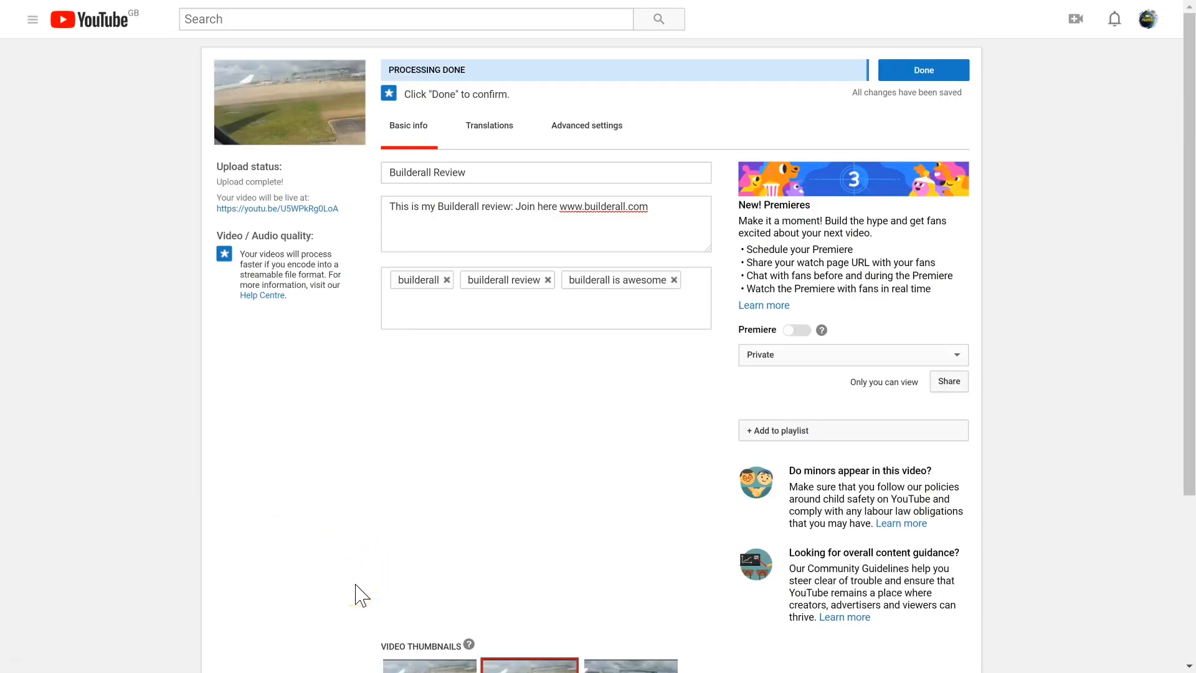
click(927, 71)
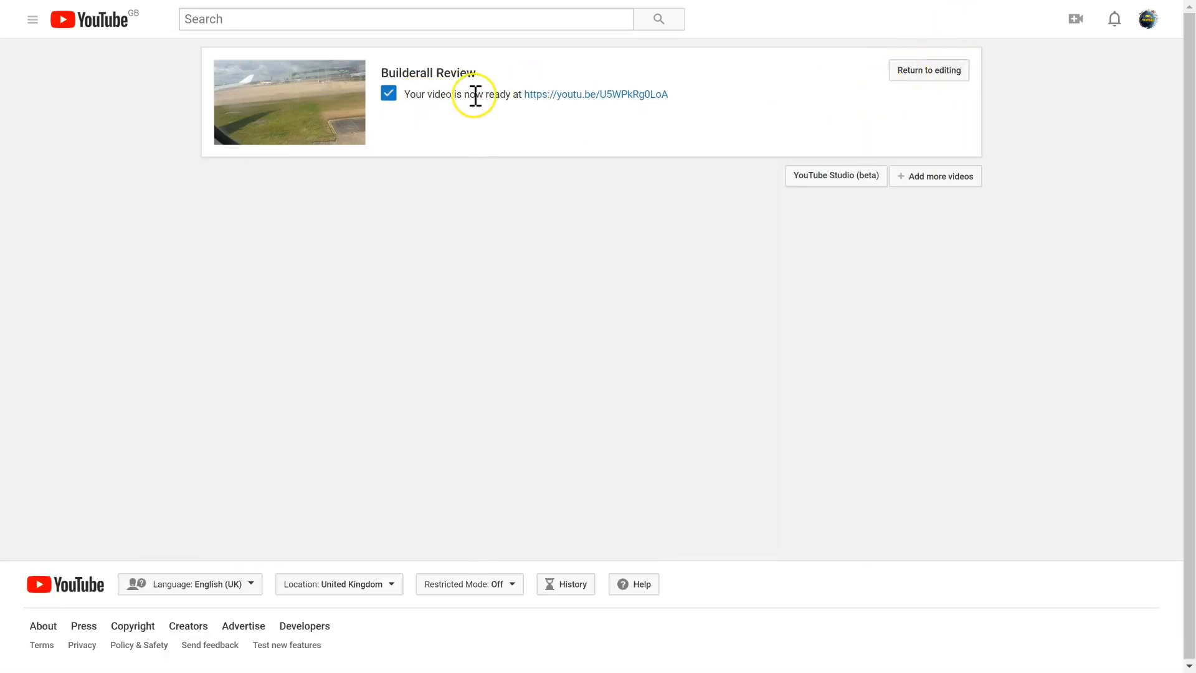
- Open the uploaded video's watch page, pause playback and examine its title, privacy label and full description
click(578, 94)
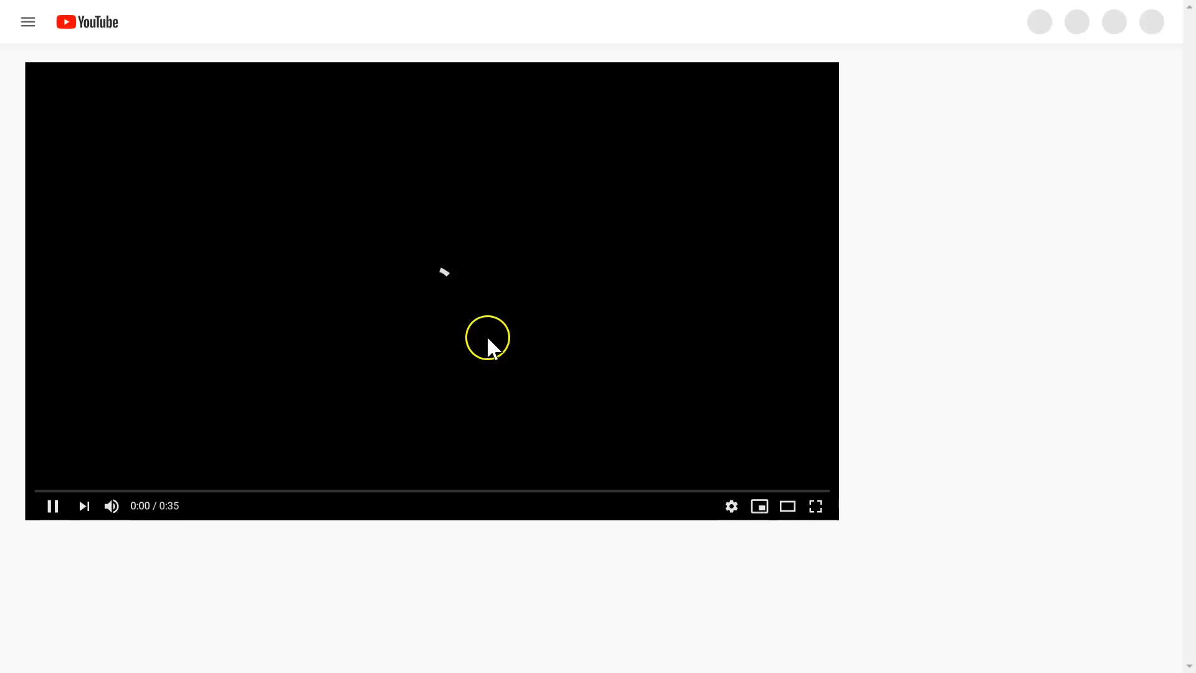
click(418, 317)
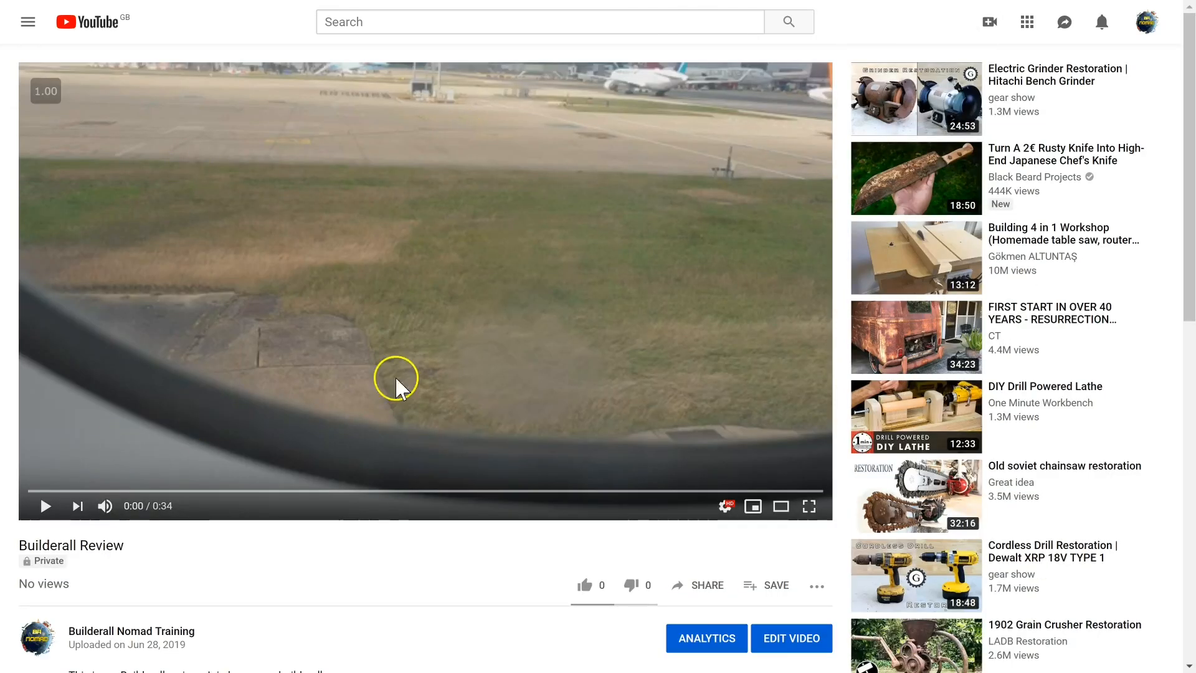
scroll(325, 534, down, 3)
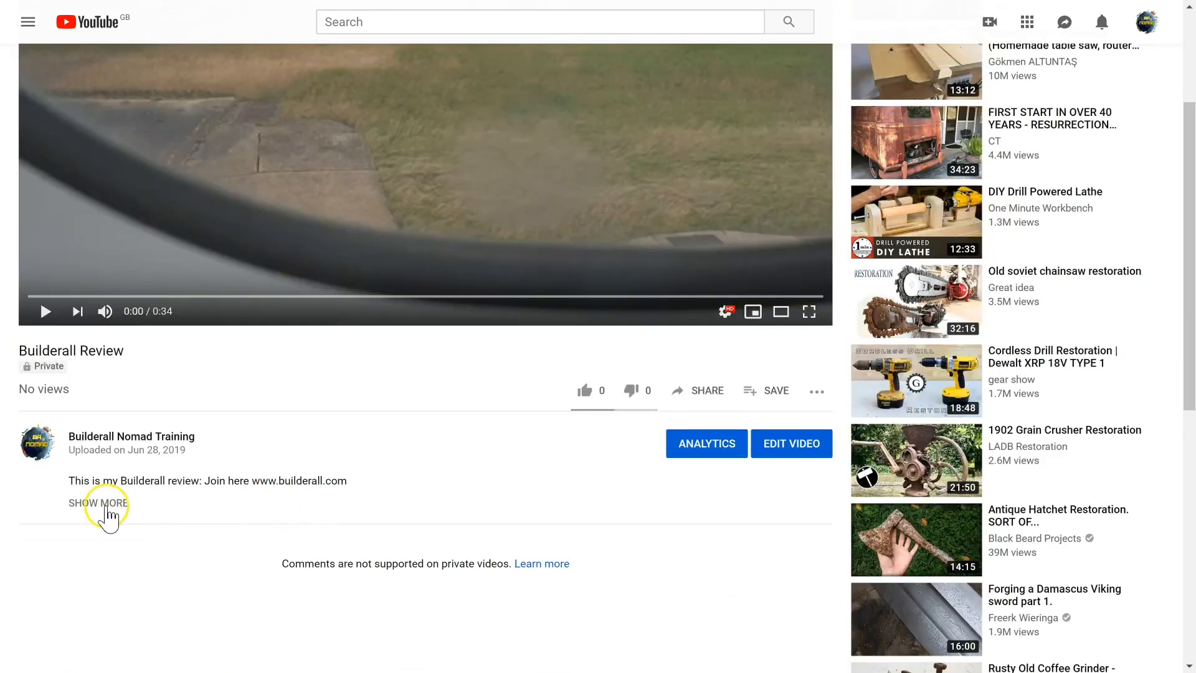
click(109, 515)
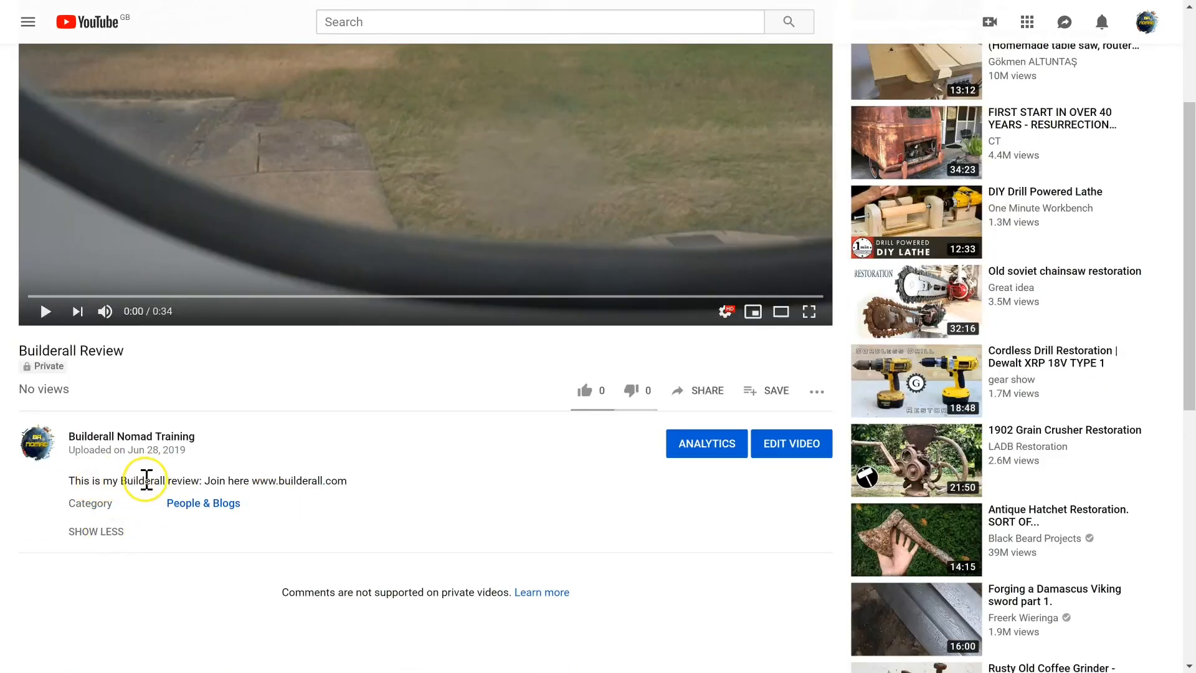
scroll(179, 359, up, 3)
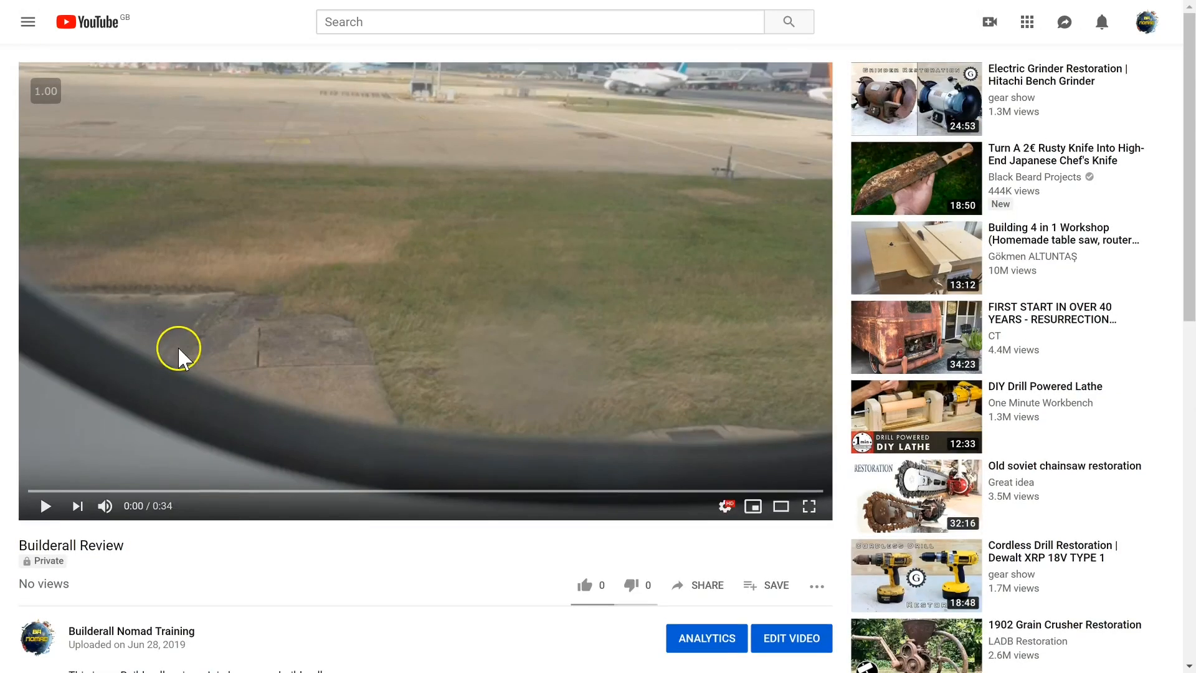
scroll(454, 262, down, 1)
scroll(390, 221, up, 1)
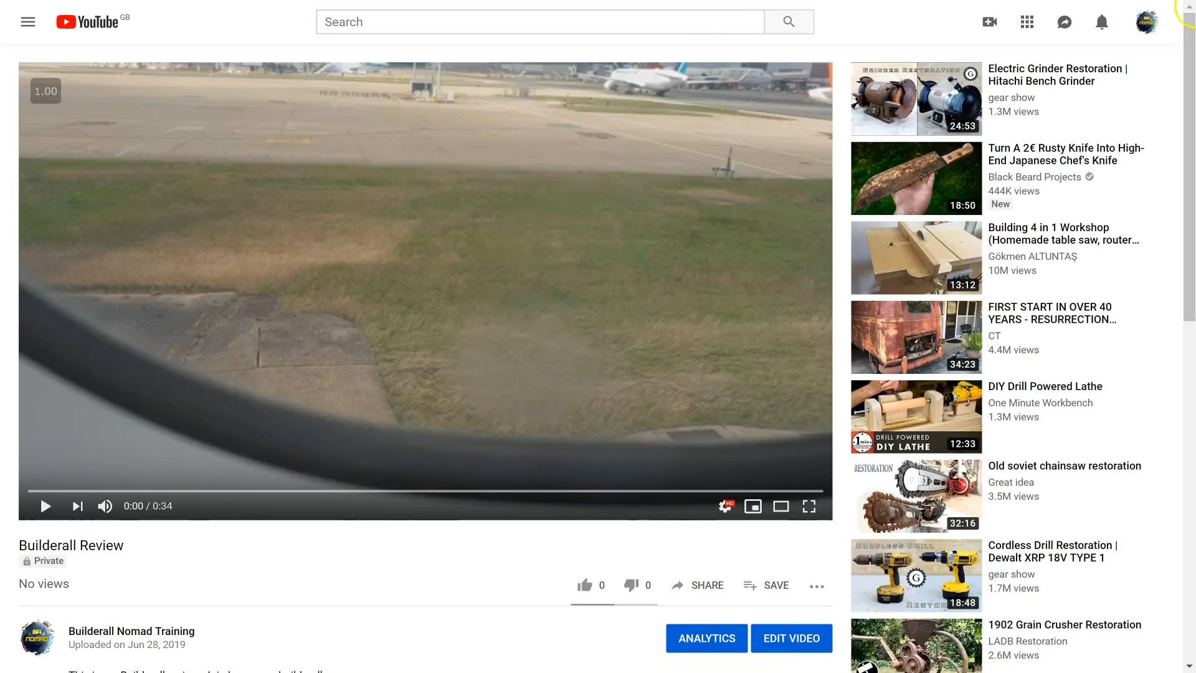
- Go to YouTube Studio, dismiss its welcome message and open the details of the "Builderall Review" video from the channel's uploads
click(1143, 32)
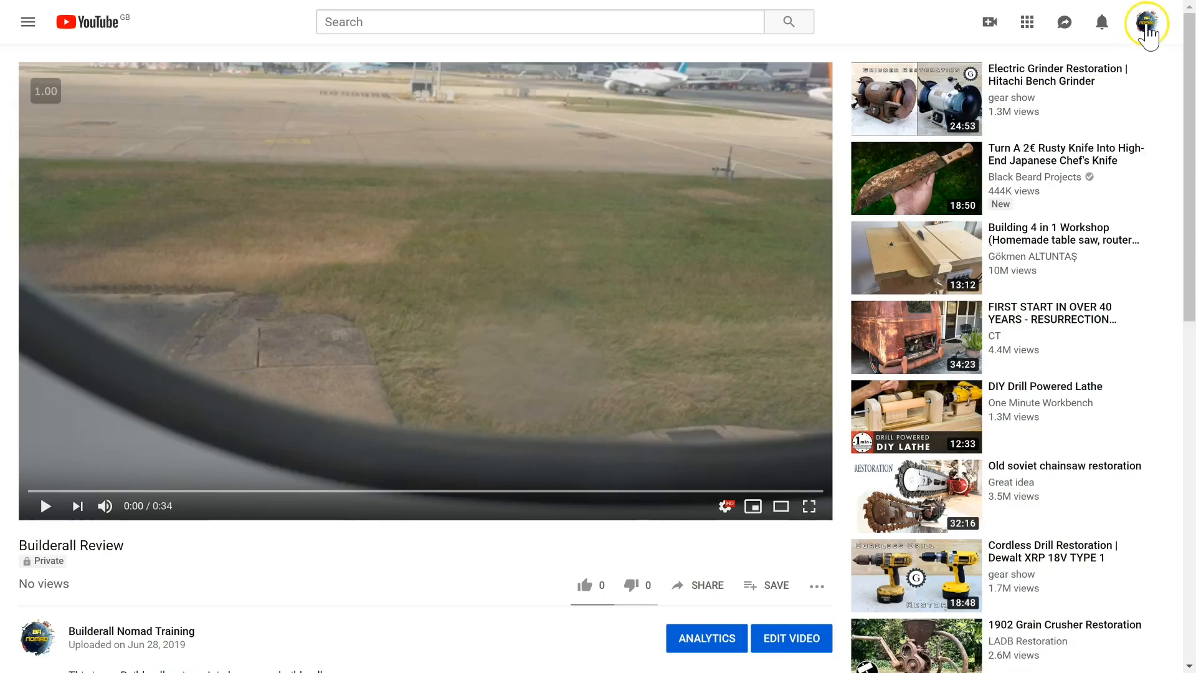
click(1144, 34)
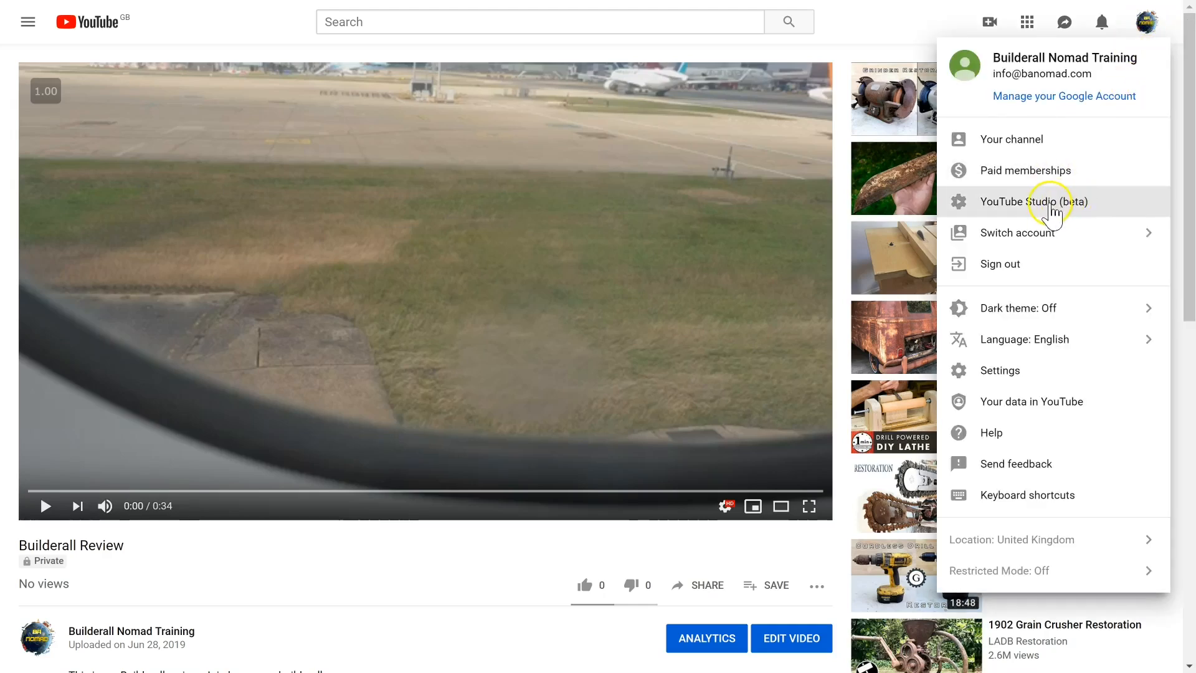
click(1034, 203)
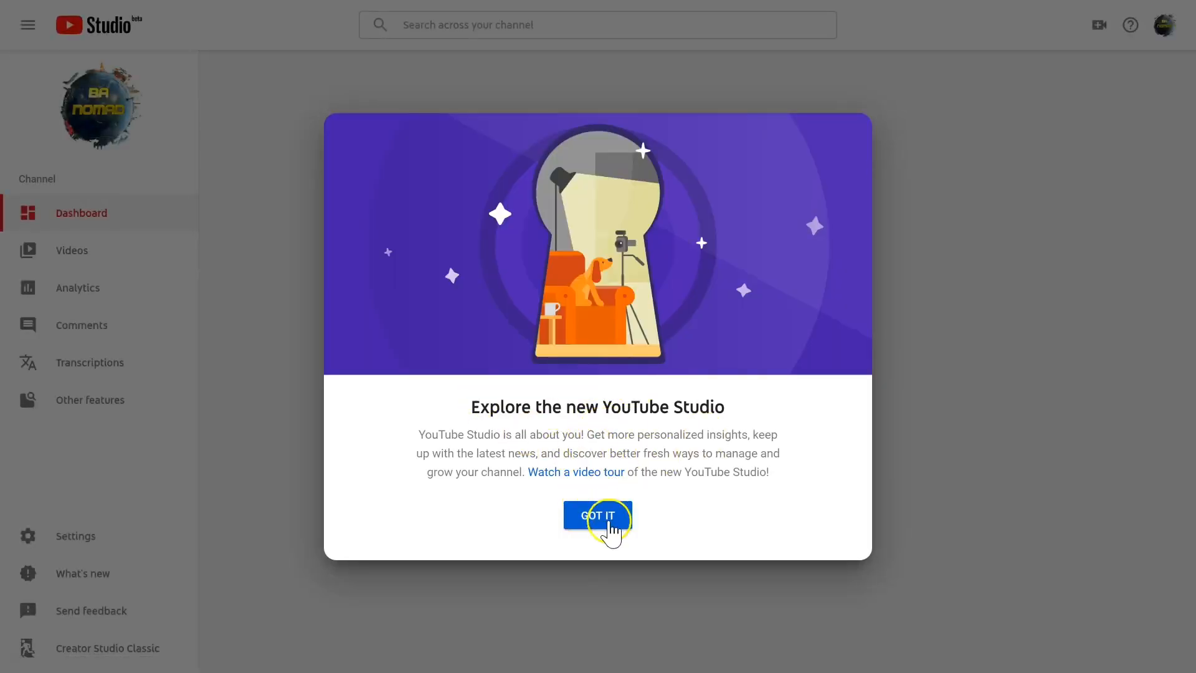
click(603, 522)
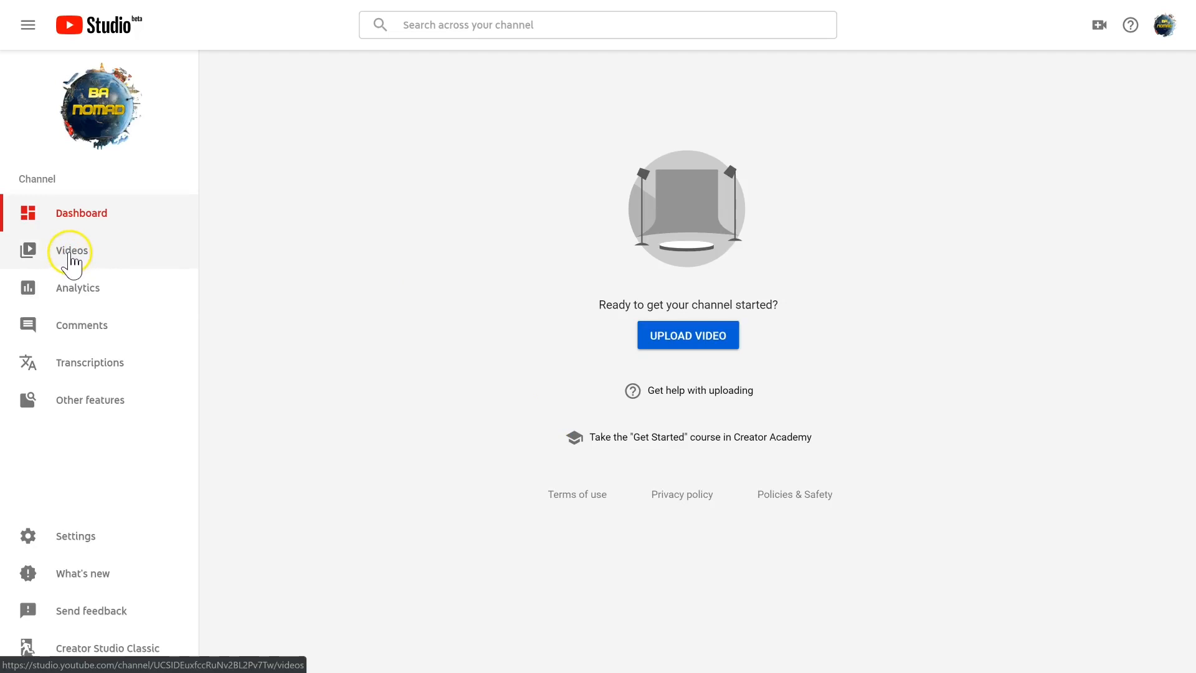
click(78, 259)
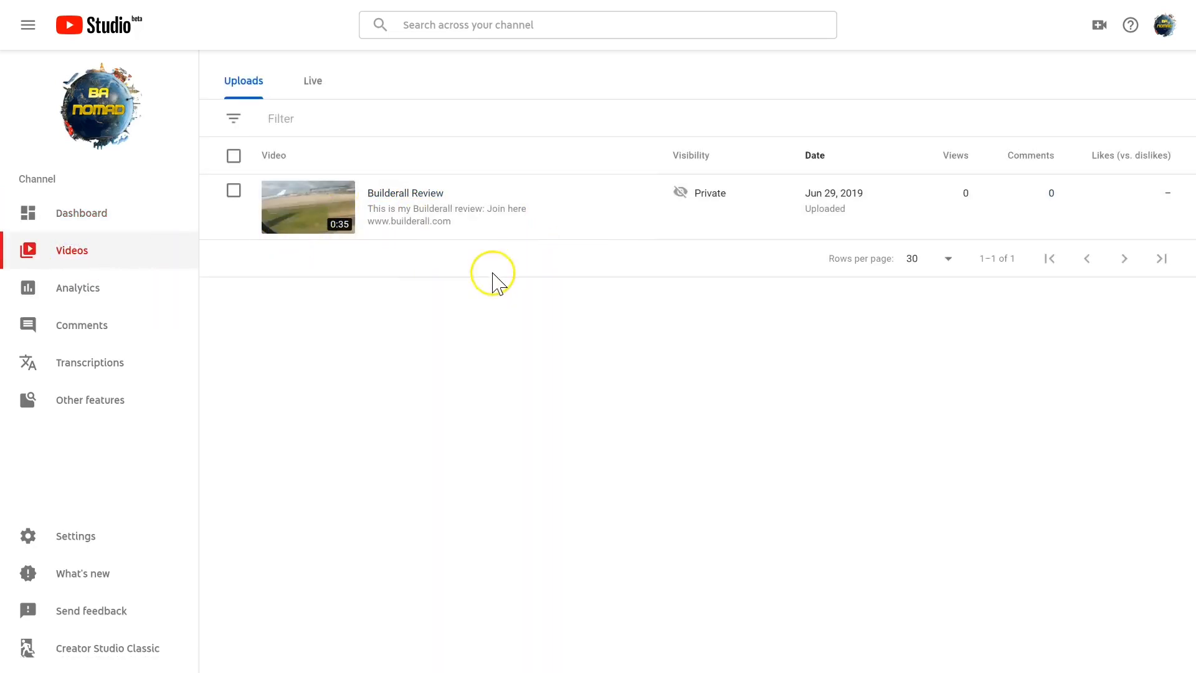
click(404, 195)
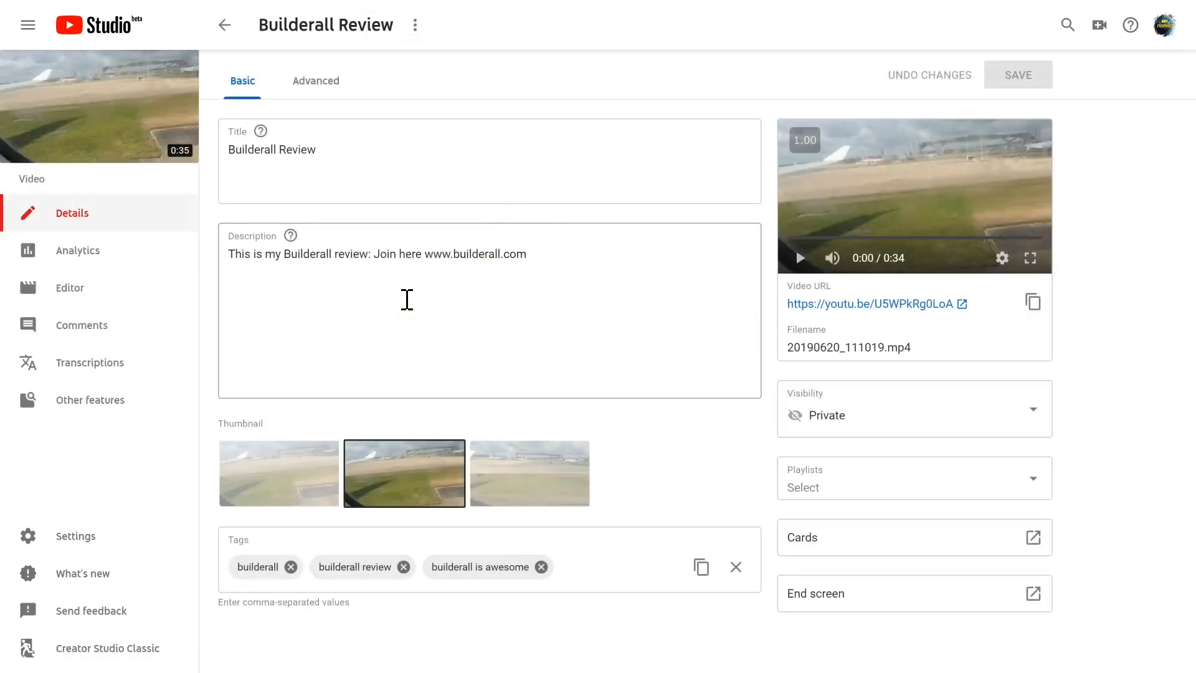
- Set the video's visibility to Public without making it a Premiere, and save the change
click(324, 224)
click(863, 434)
click(1032, 411)
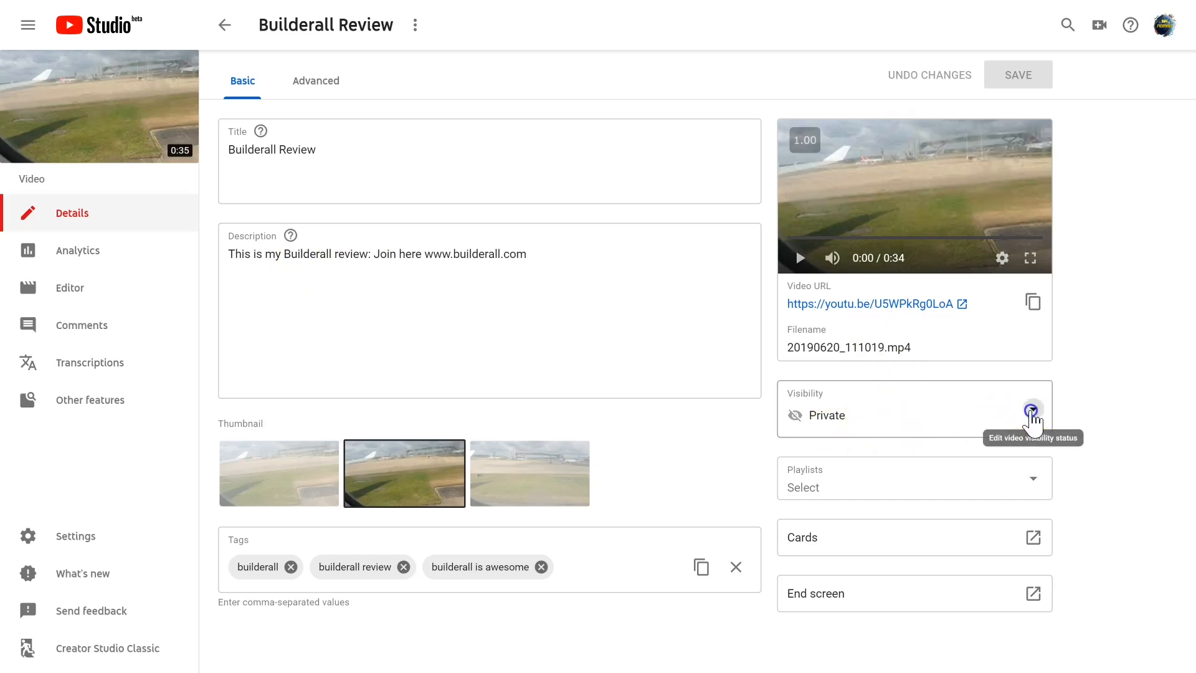
click(804, 403)
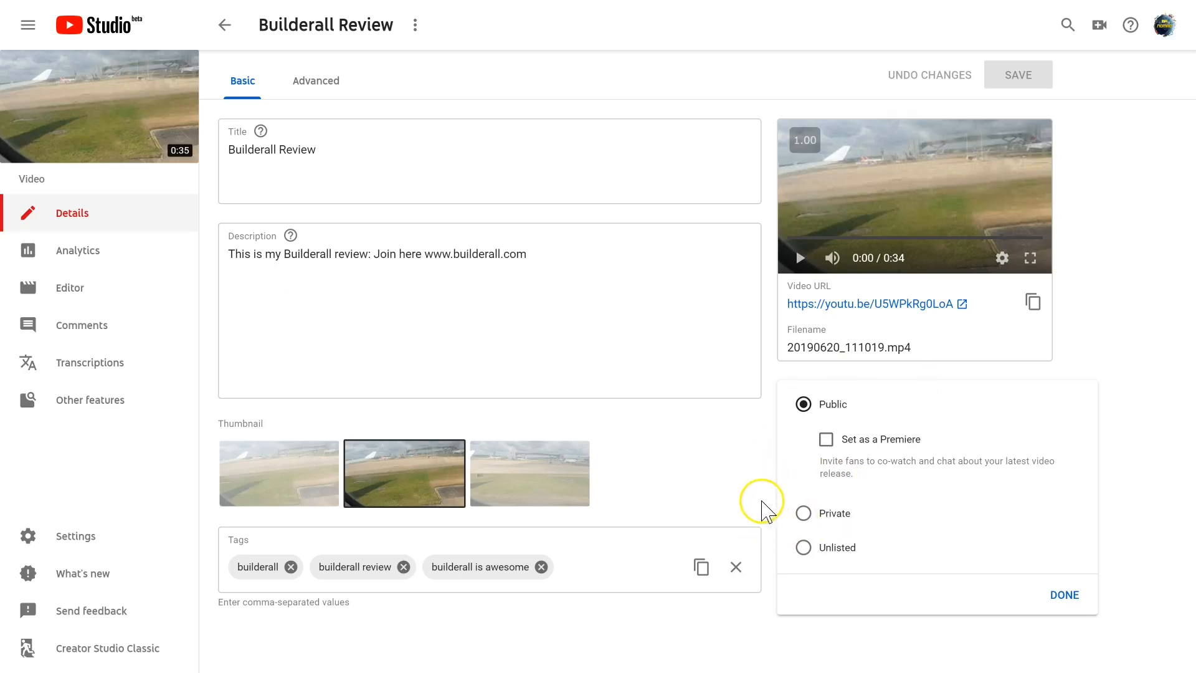
click(1059, 593)
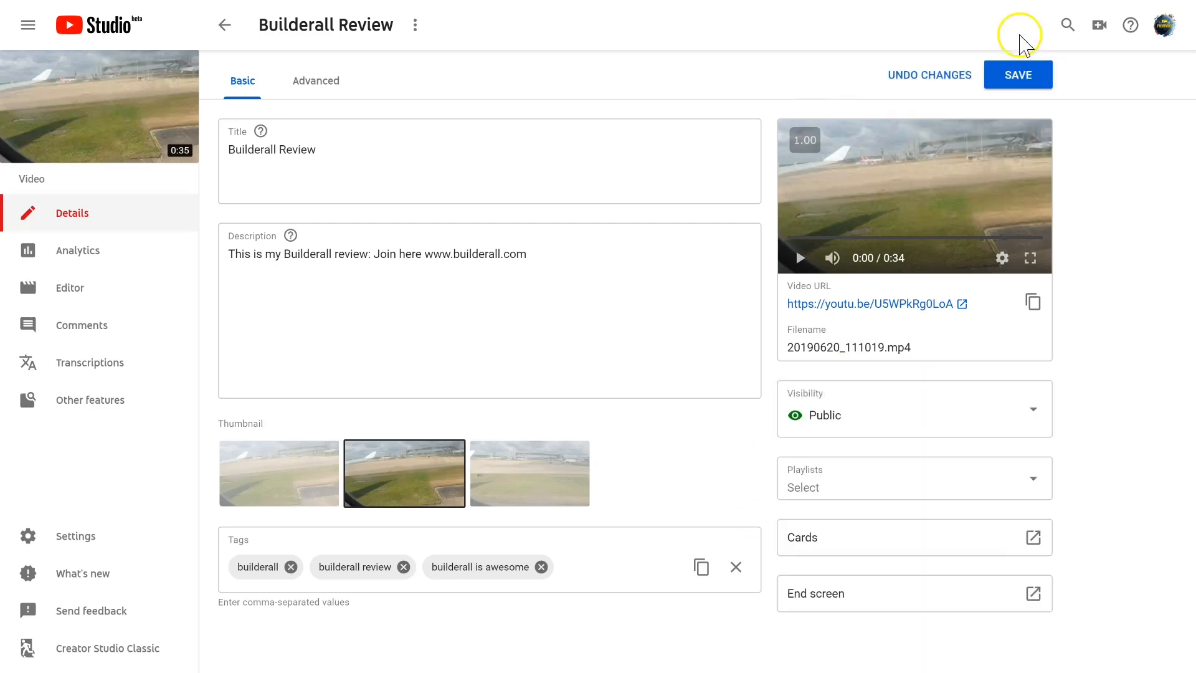
click(1016, 73)
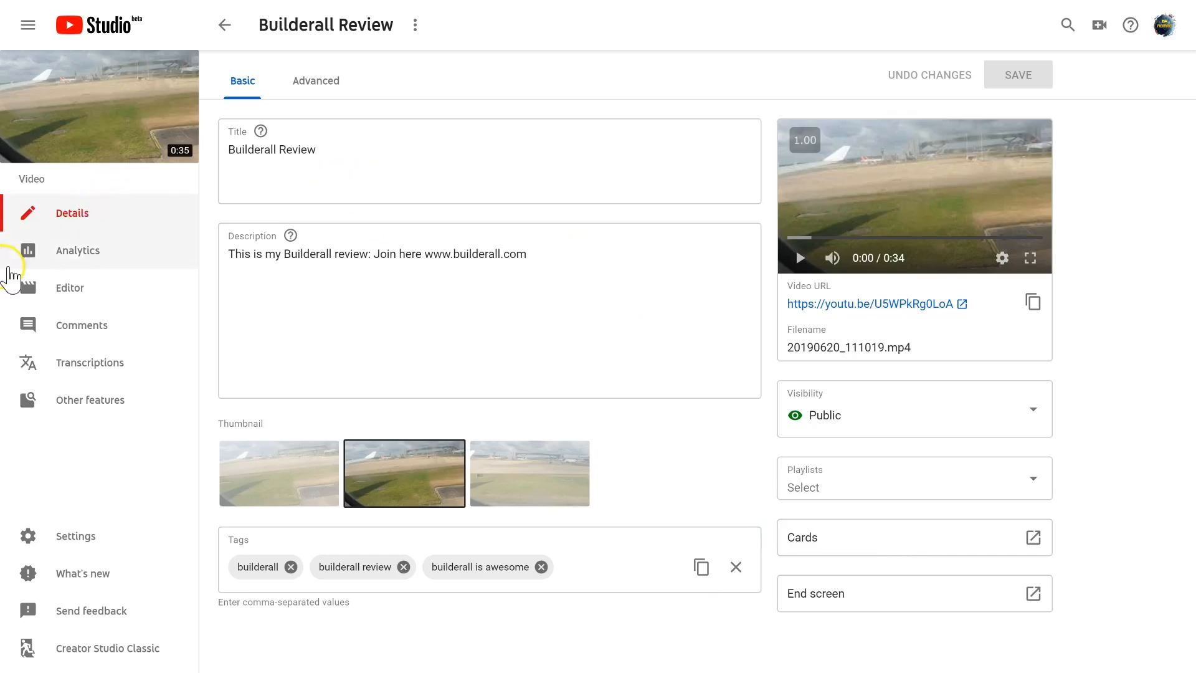
- Examine the video's advanced settings for licence, category, language, comments and additional options, and return to the basic details
click(324, 82)
scroll(491, 189, down, 4)
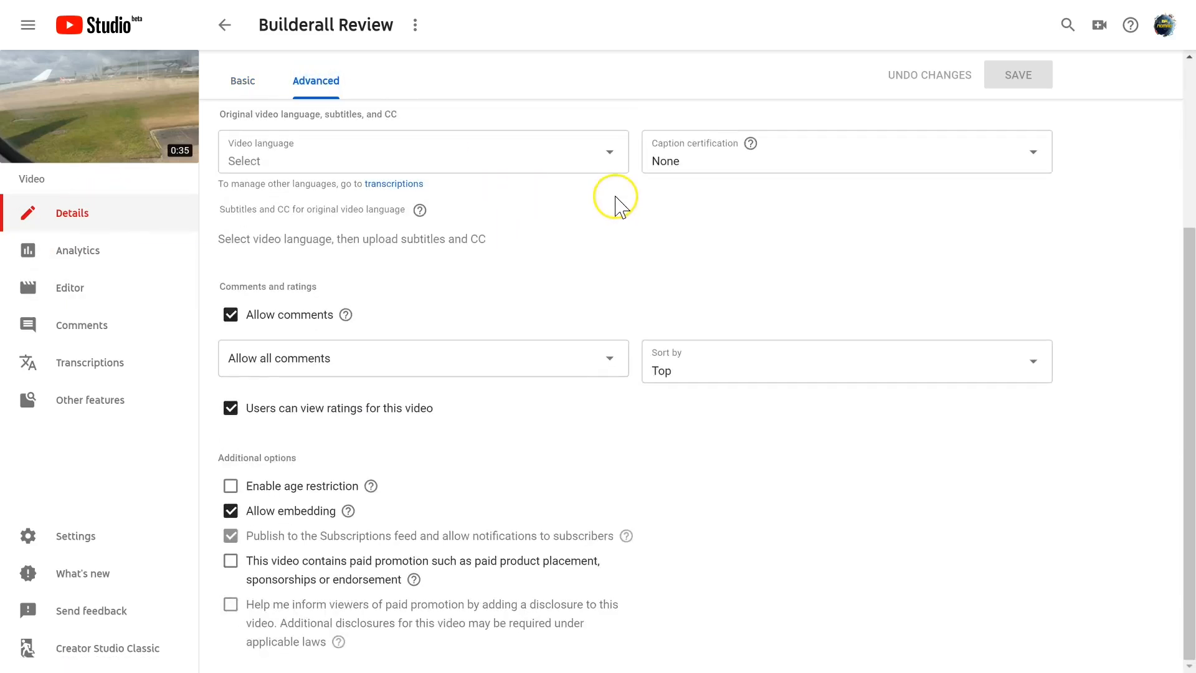
scroll(479, 274, up, 4)
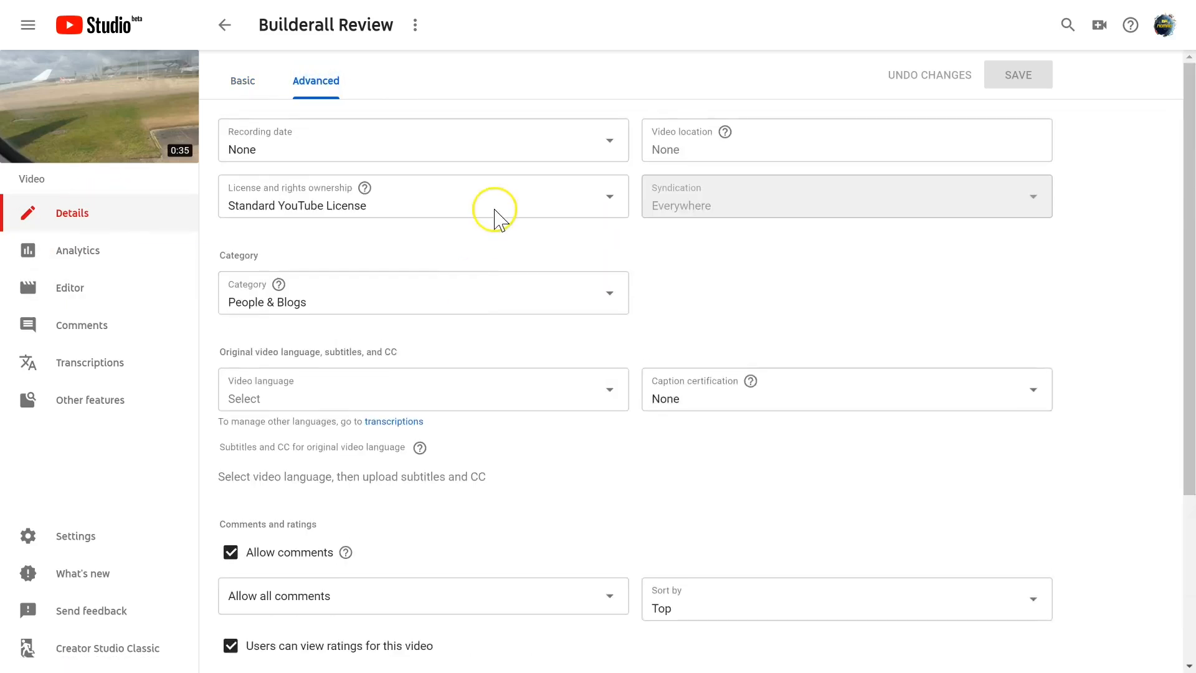
click(240, 84)
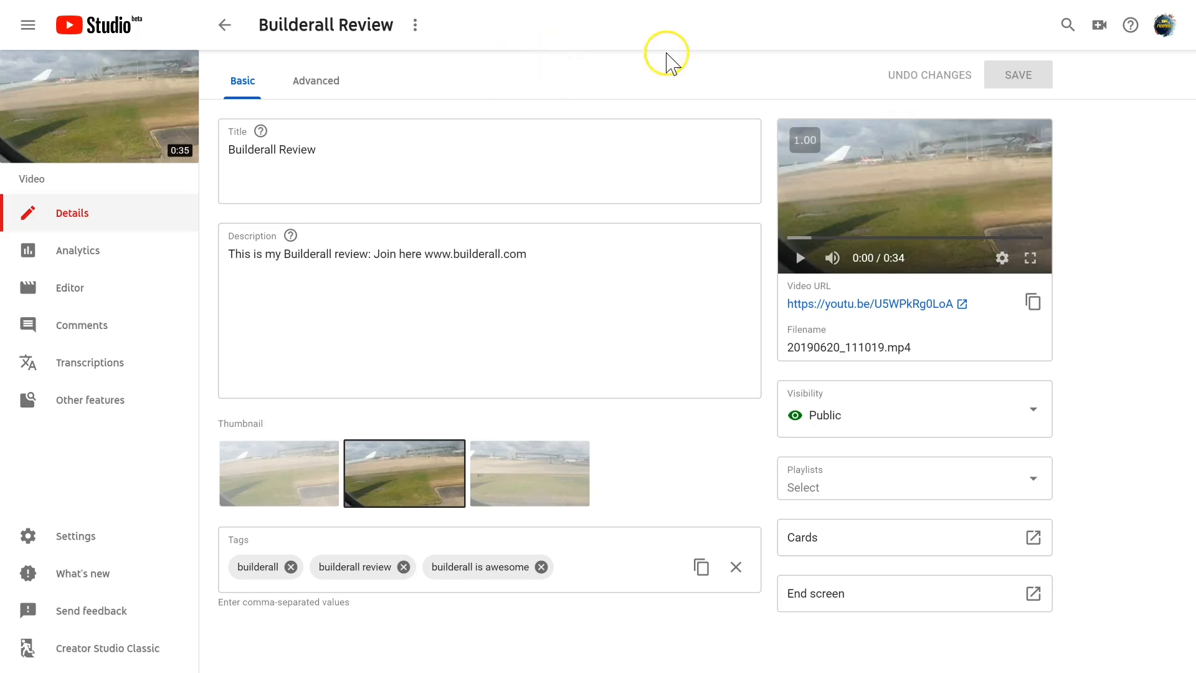
- Create a public playlist titled "Builderall 1" from the video's details
click(945, 489)
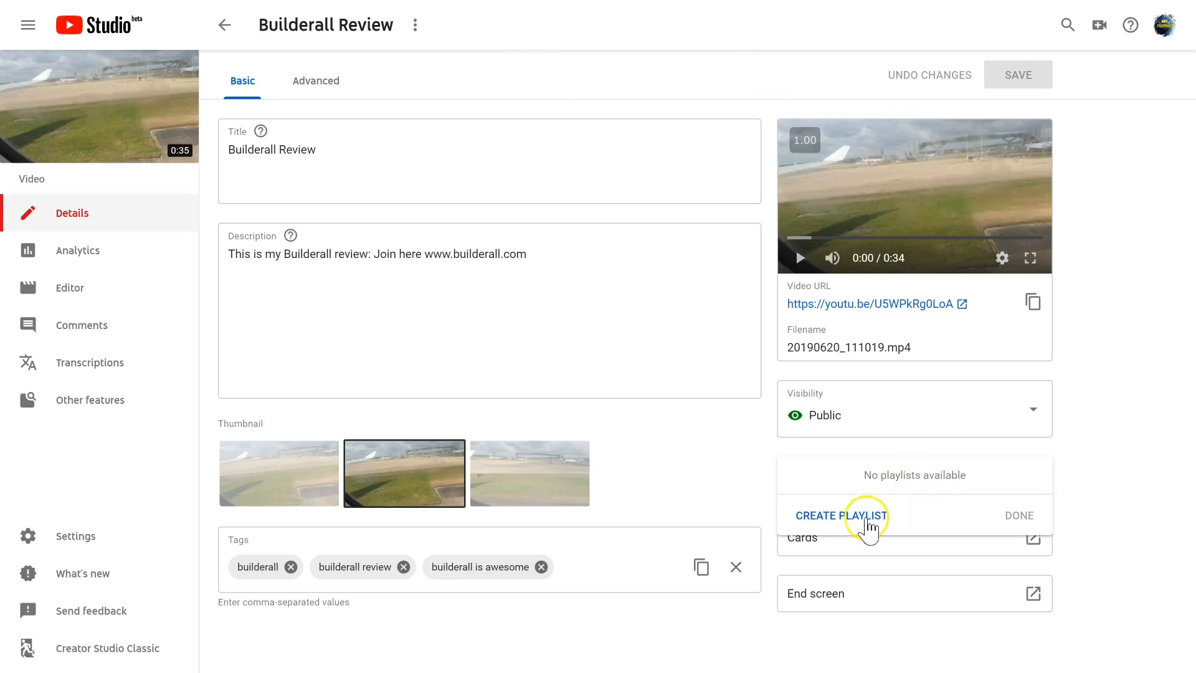
click(833, 516)
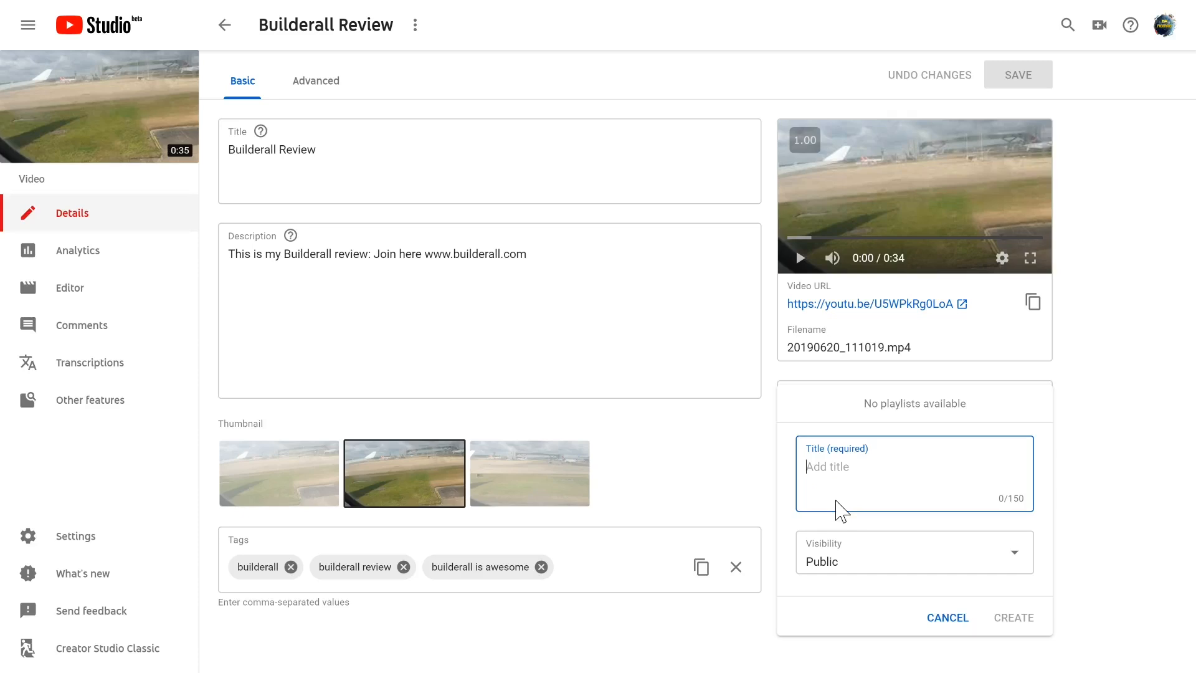
text(Builderall 1)
click(1019, 620)
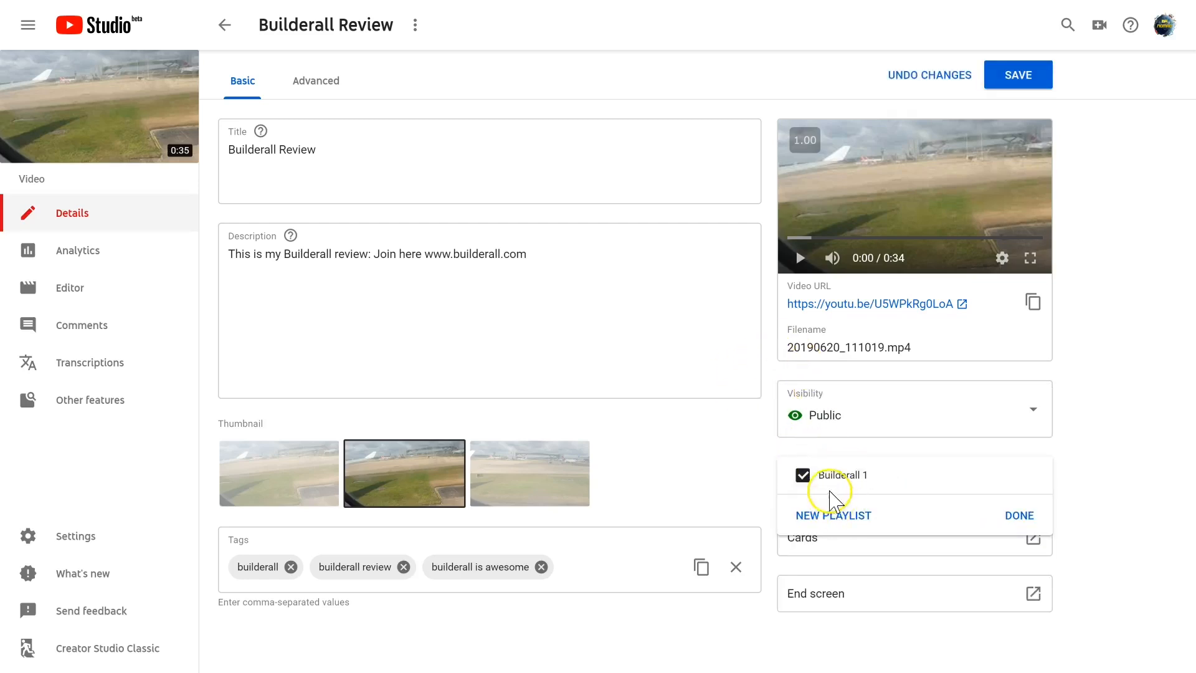
- Assign the video to the "Builderall 1" playlist, save the changes and return to the channel's video list
click(846, 481)
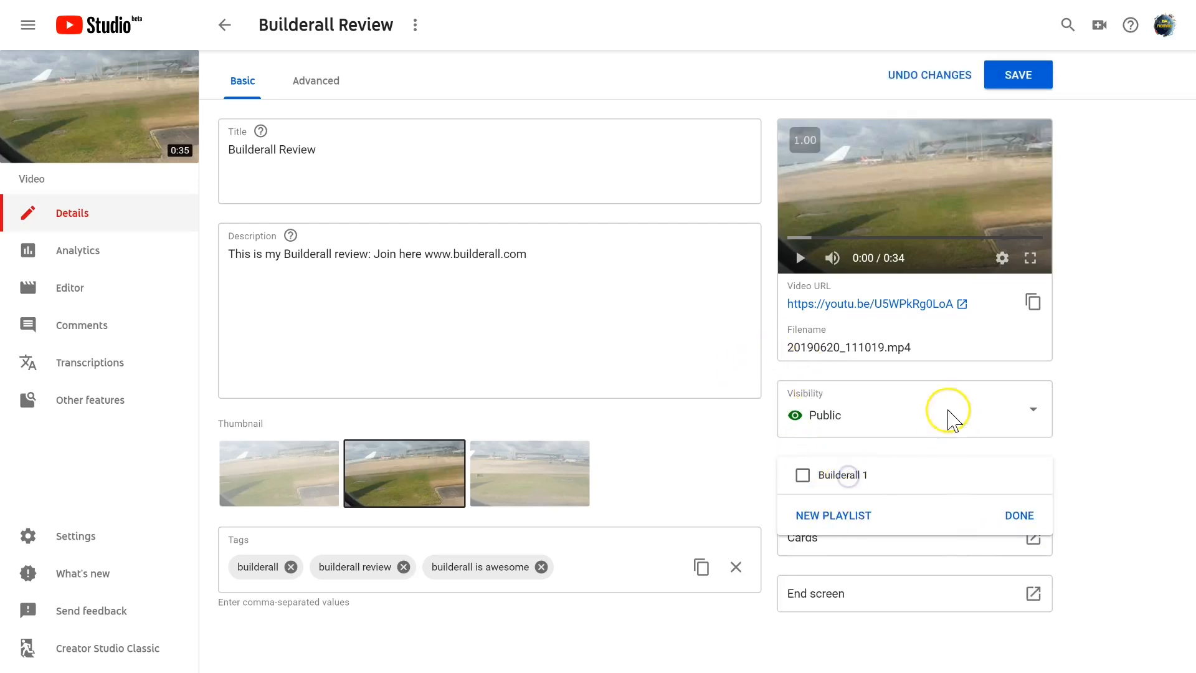
click(823, 480)
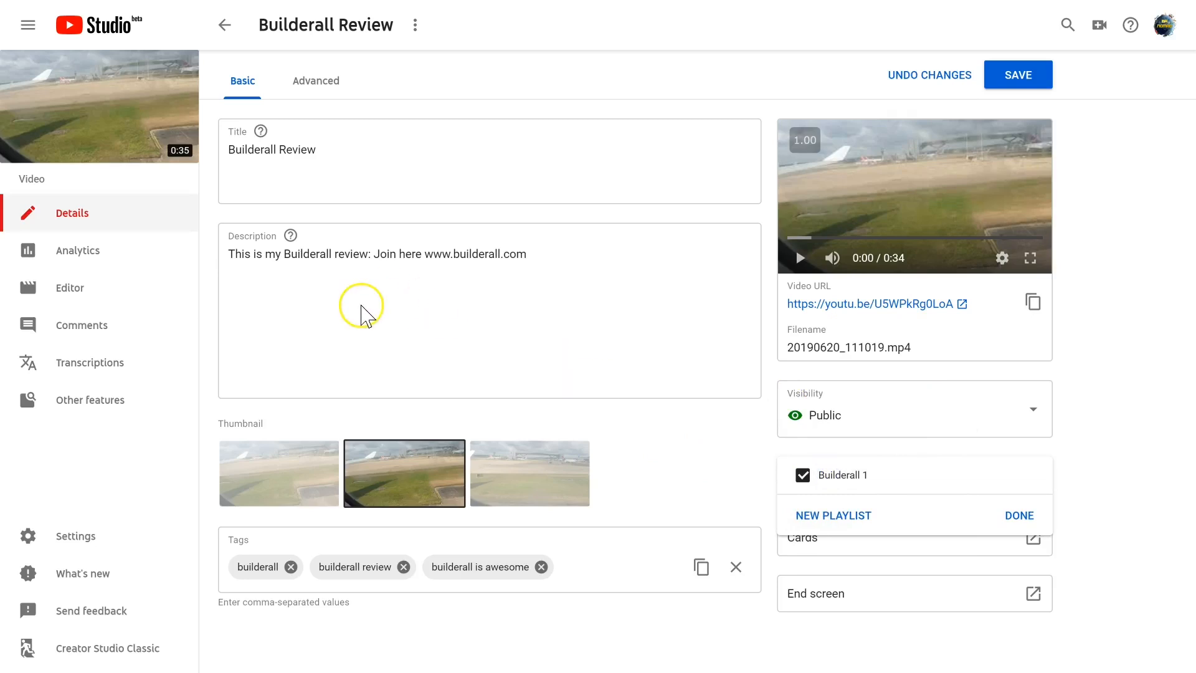
click(1021, 74)
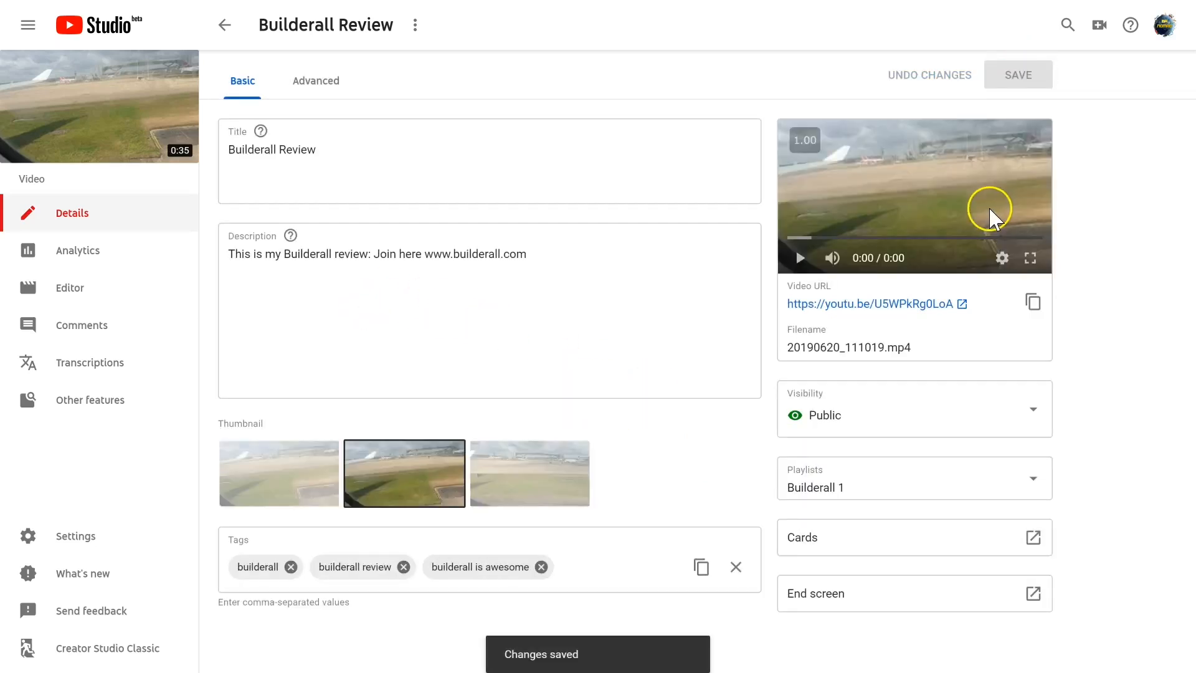
click(225, 25)
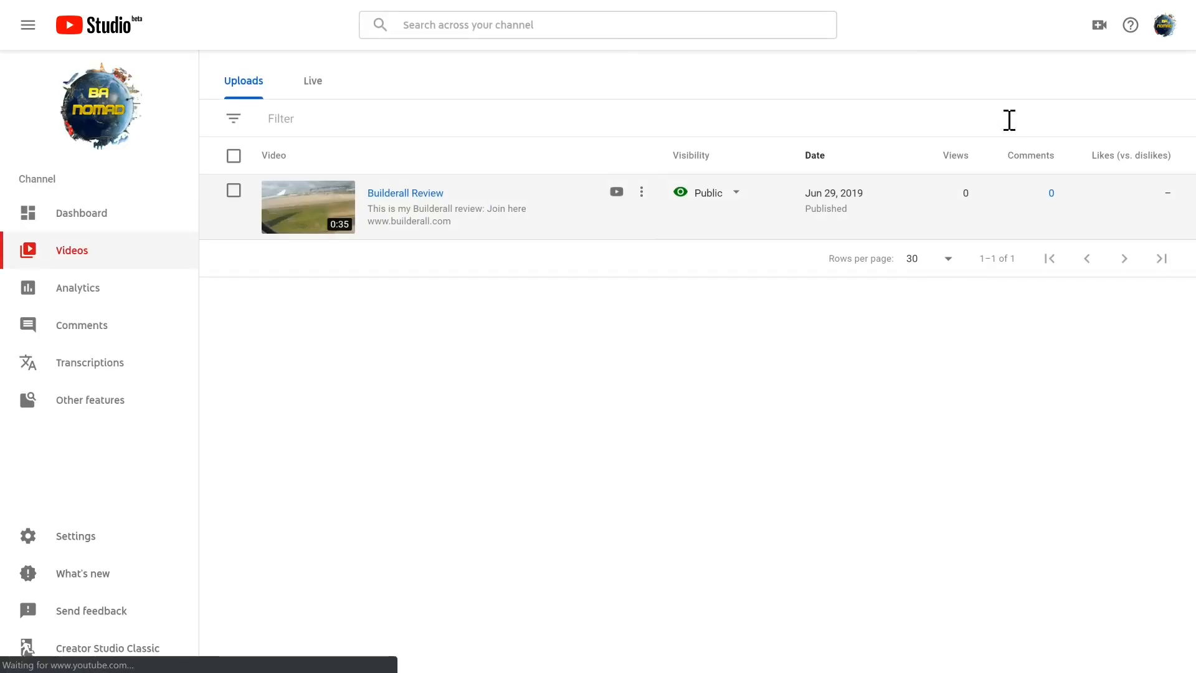